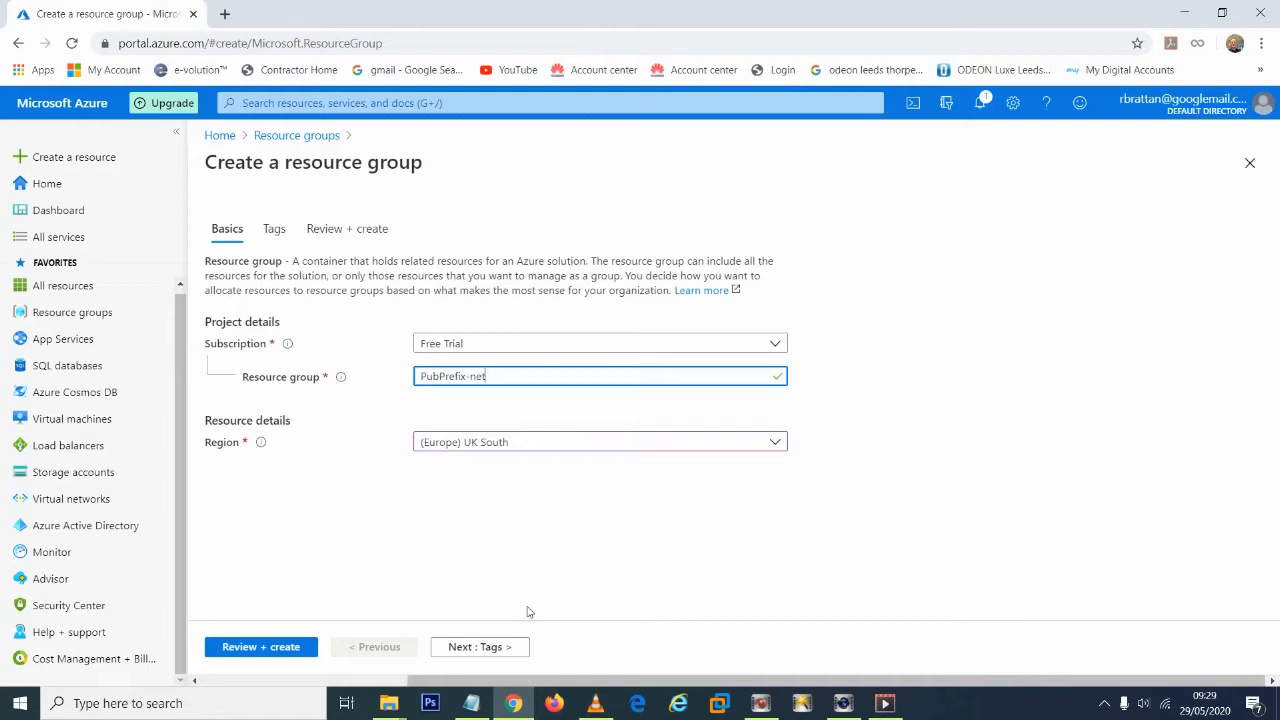
Step: Create the PubPrefix-net resource group in UK South under the Free Trial subscription, without adding any tags
left_click(481, 650)
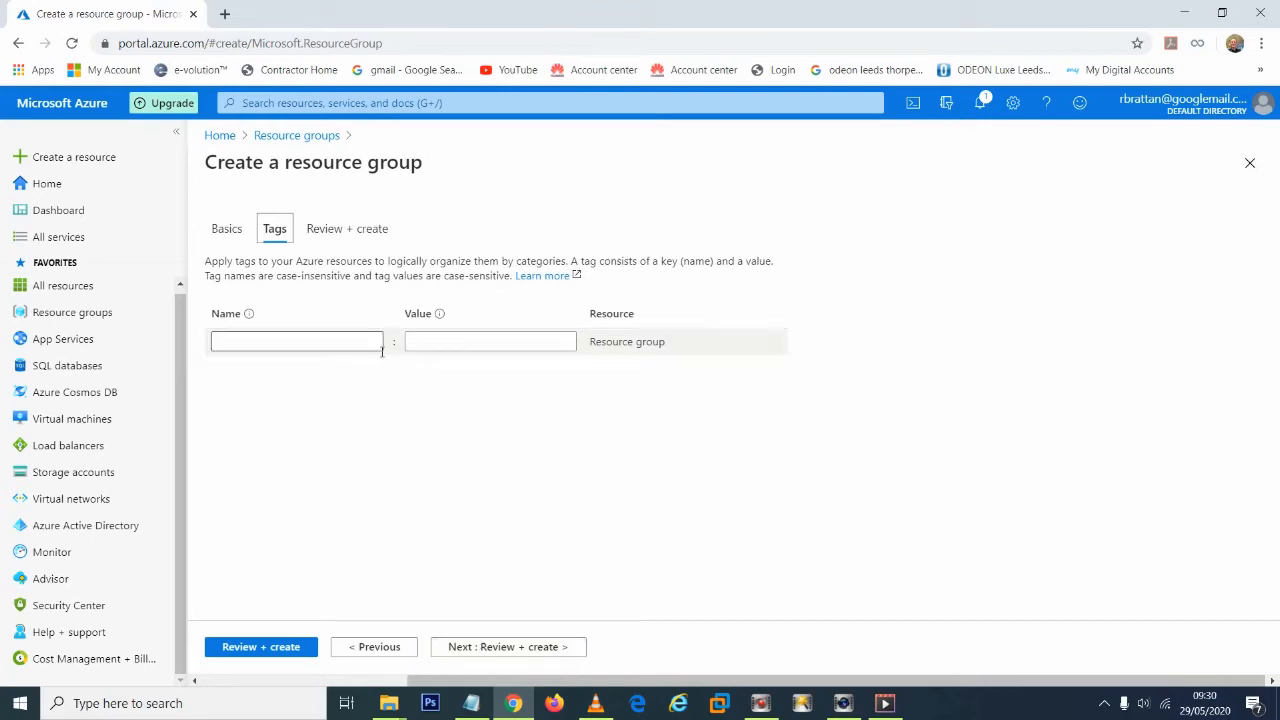
left_click(268, 649)
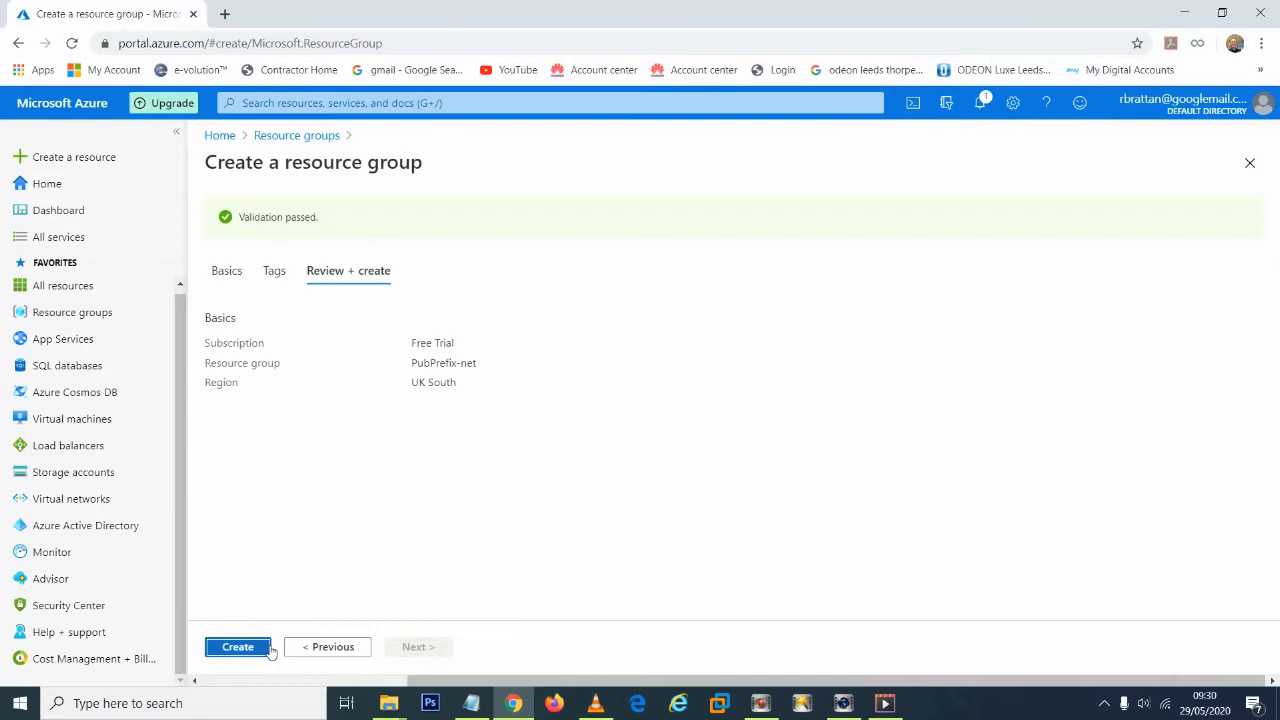
left_click(238, 647)
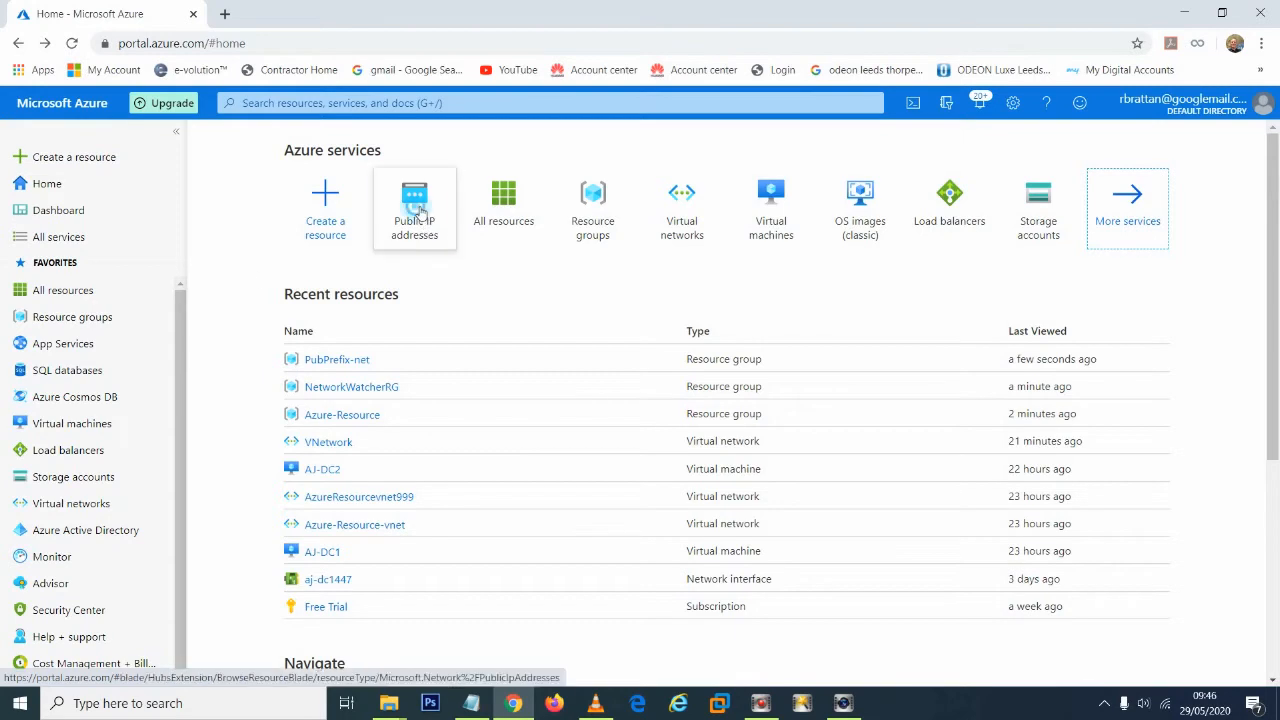
Step: Start a new public IP address from the Azure home page and name it PubIP-Prefix
left_click(420, 215)
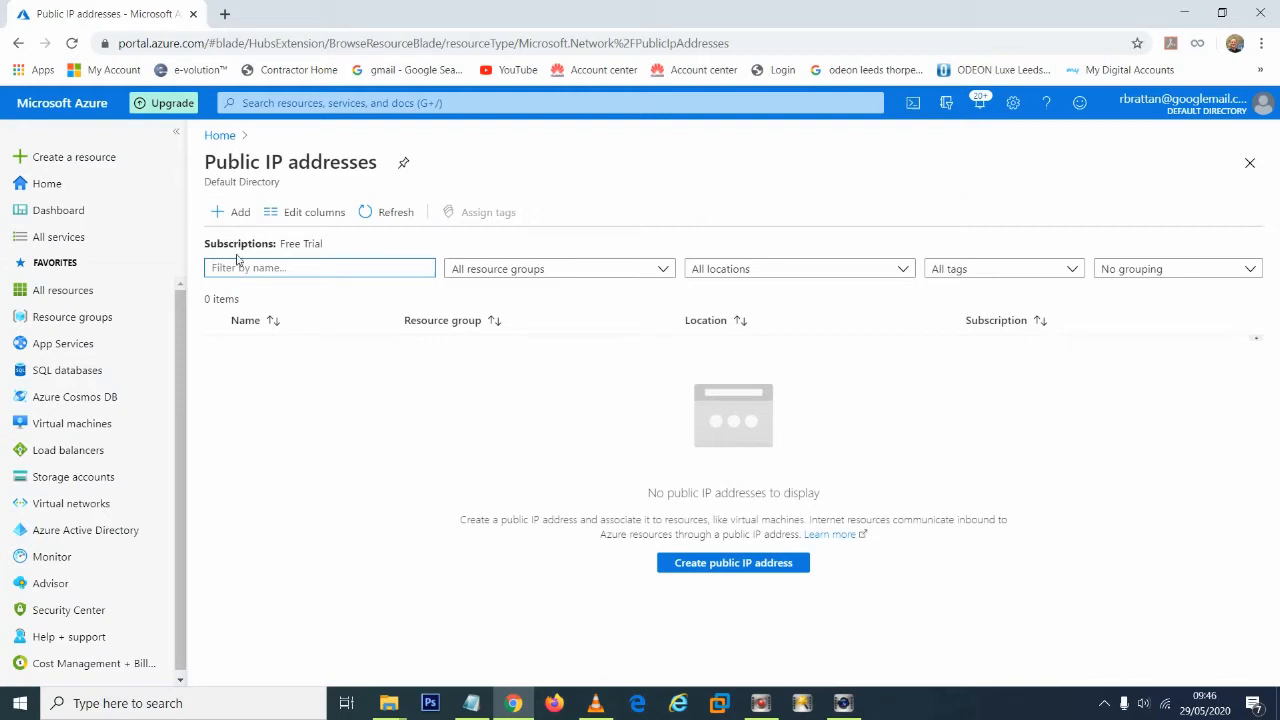
left_click(238, 215)
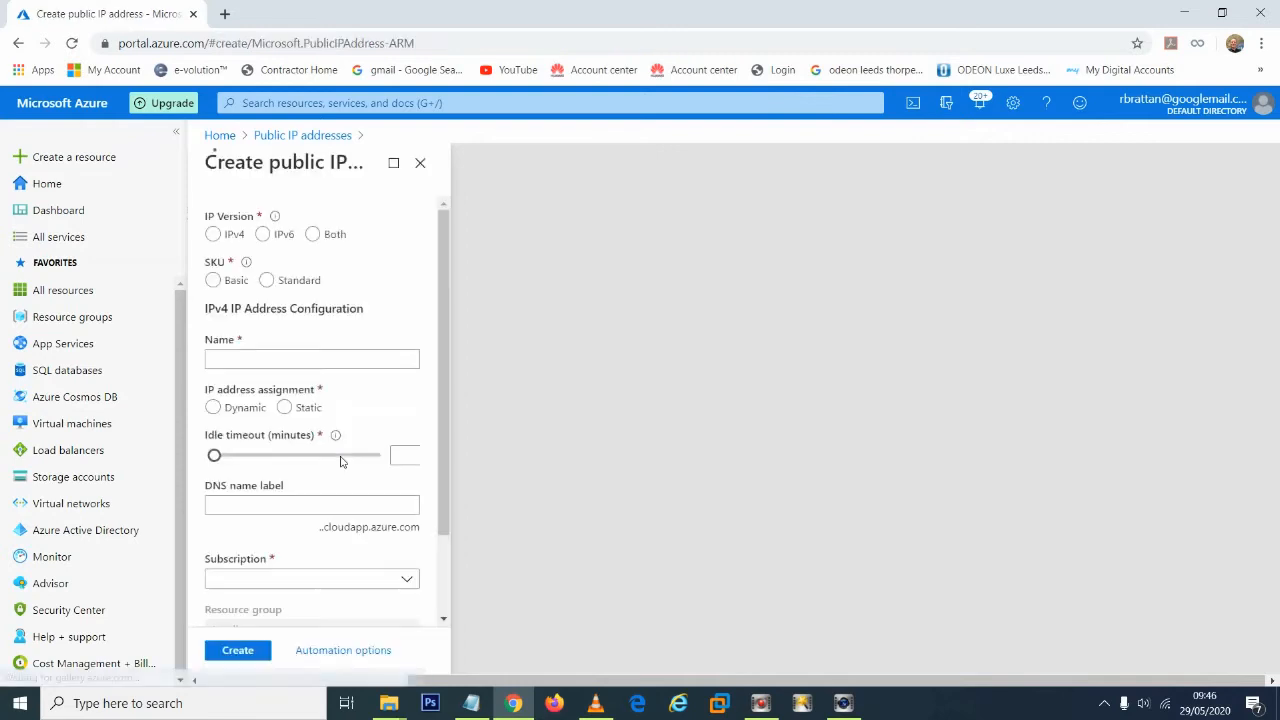
left_click(285, 366)
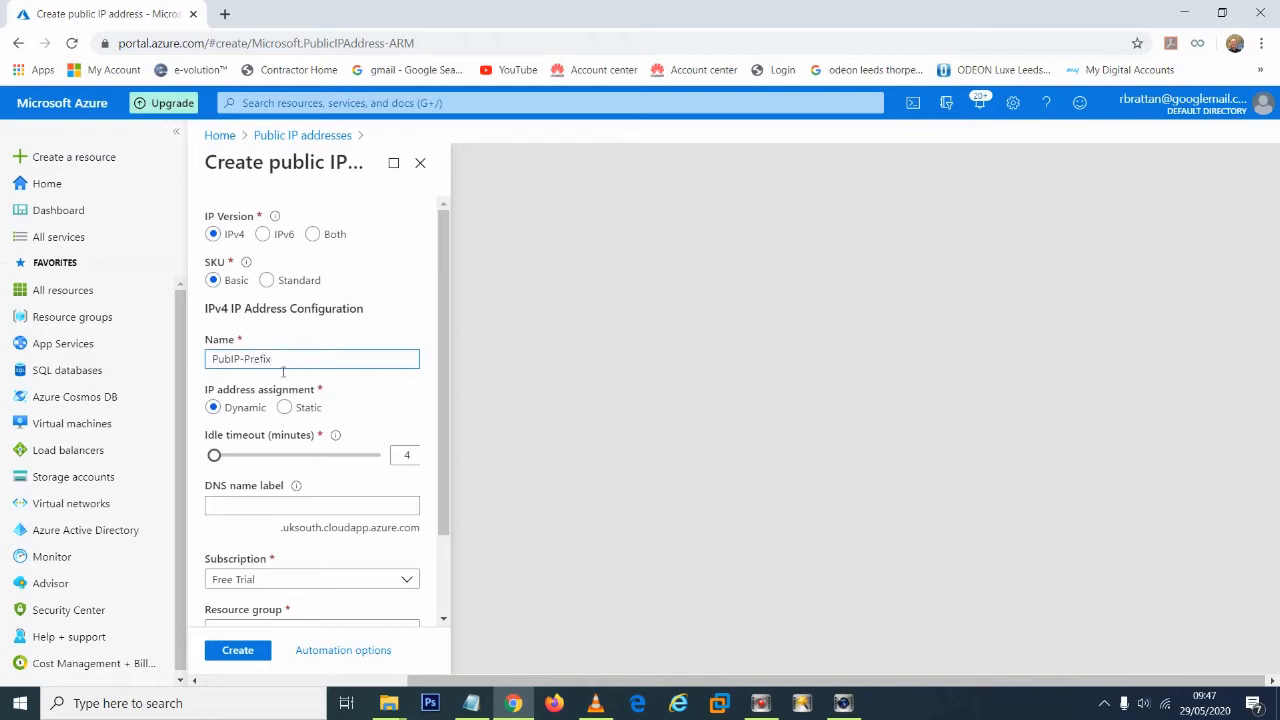
Step: Assign the public IP address to the PubPrefix-net resource group and create it
scroll(280, 370, "down", 2)
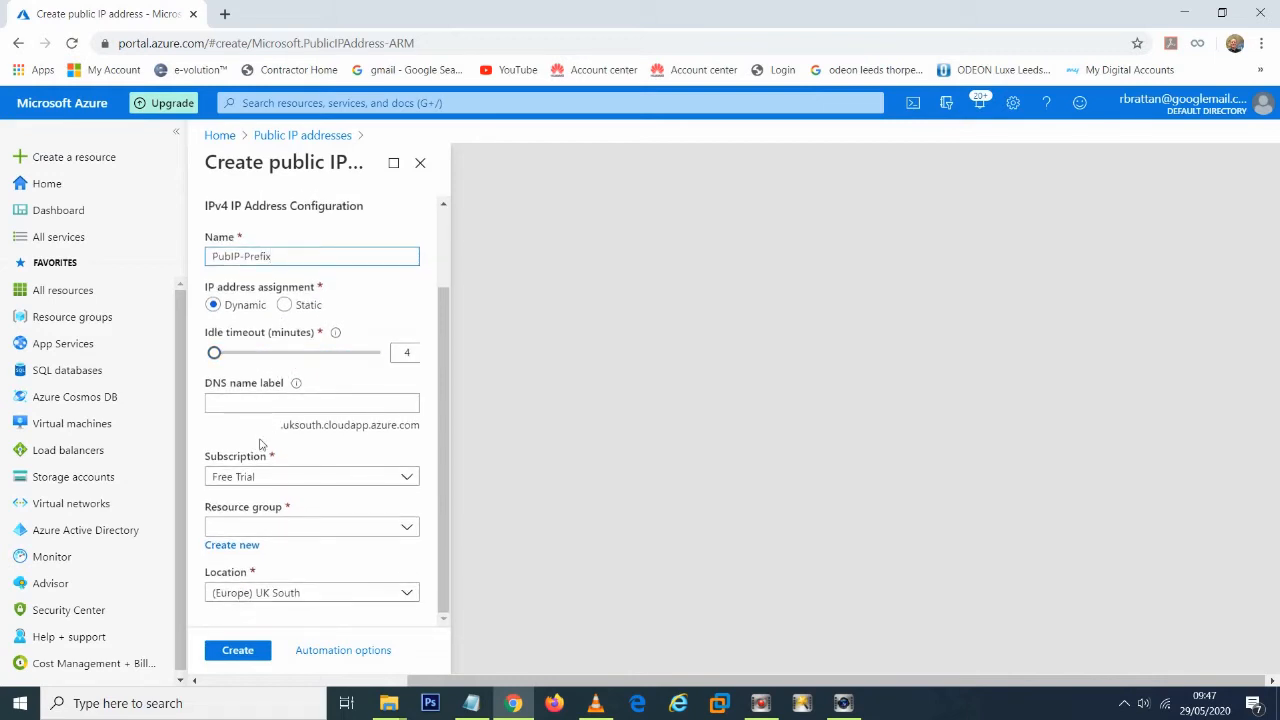
left_click(264, 526)
scroll(262, 590, "down", 1)
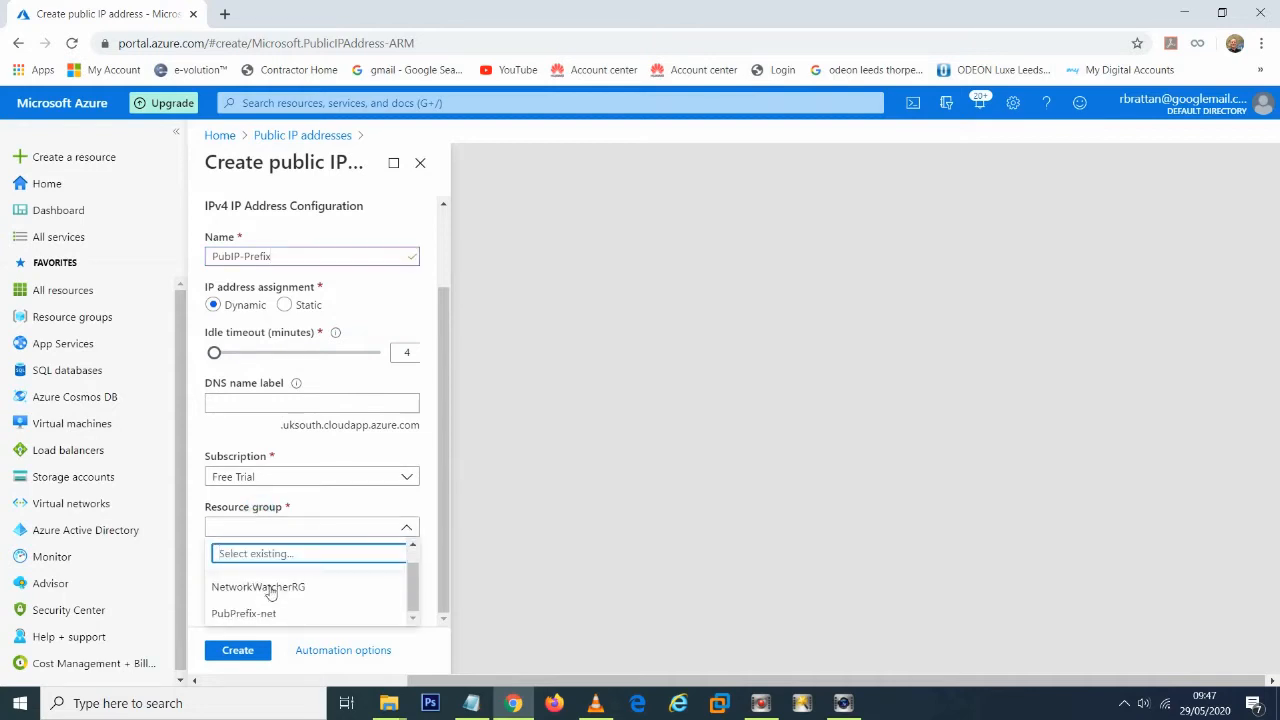
left_click(265, 613)
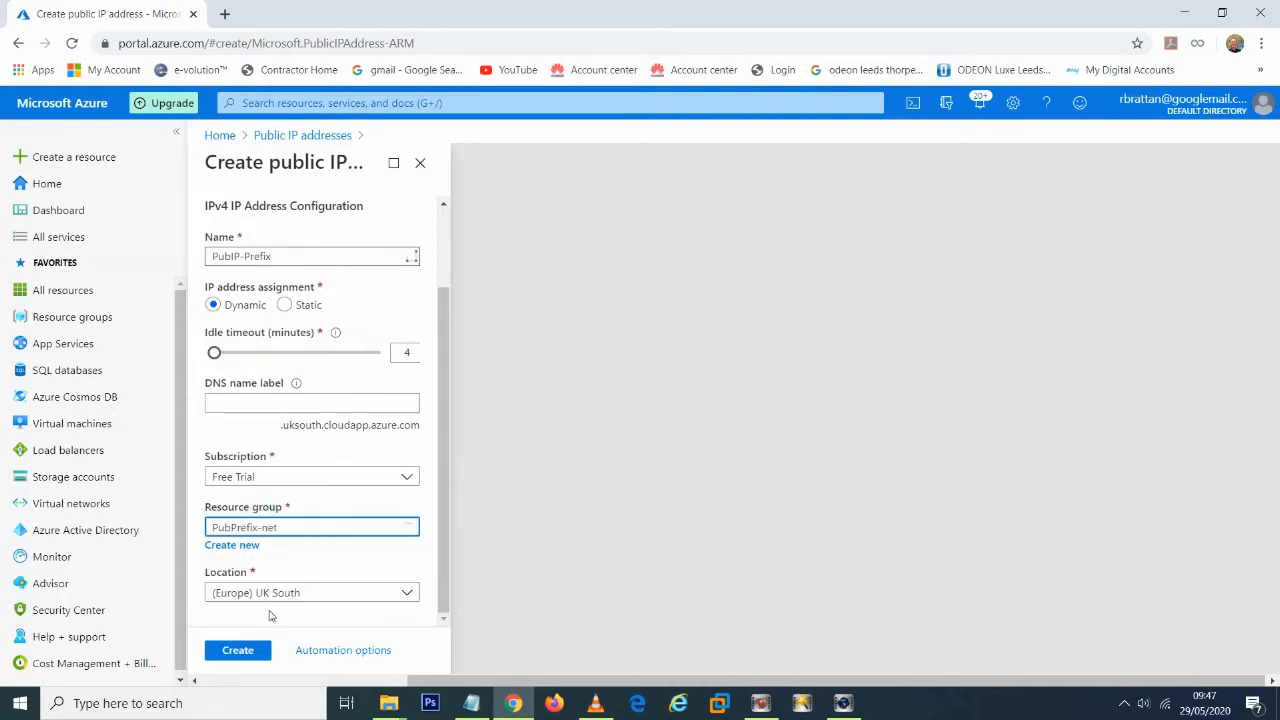
left_click(240, 651)
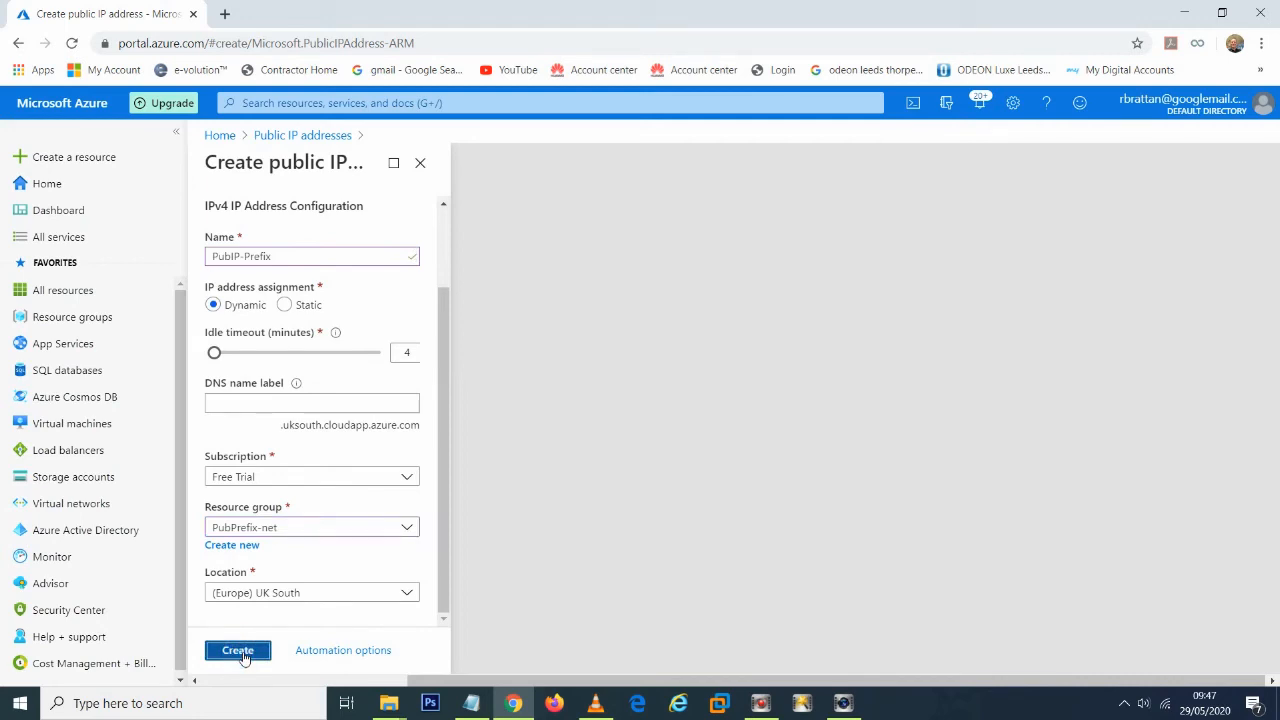
left_click(241, 652)
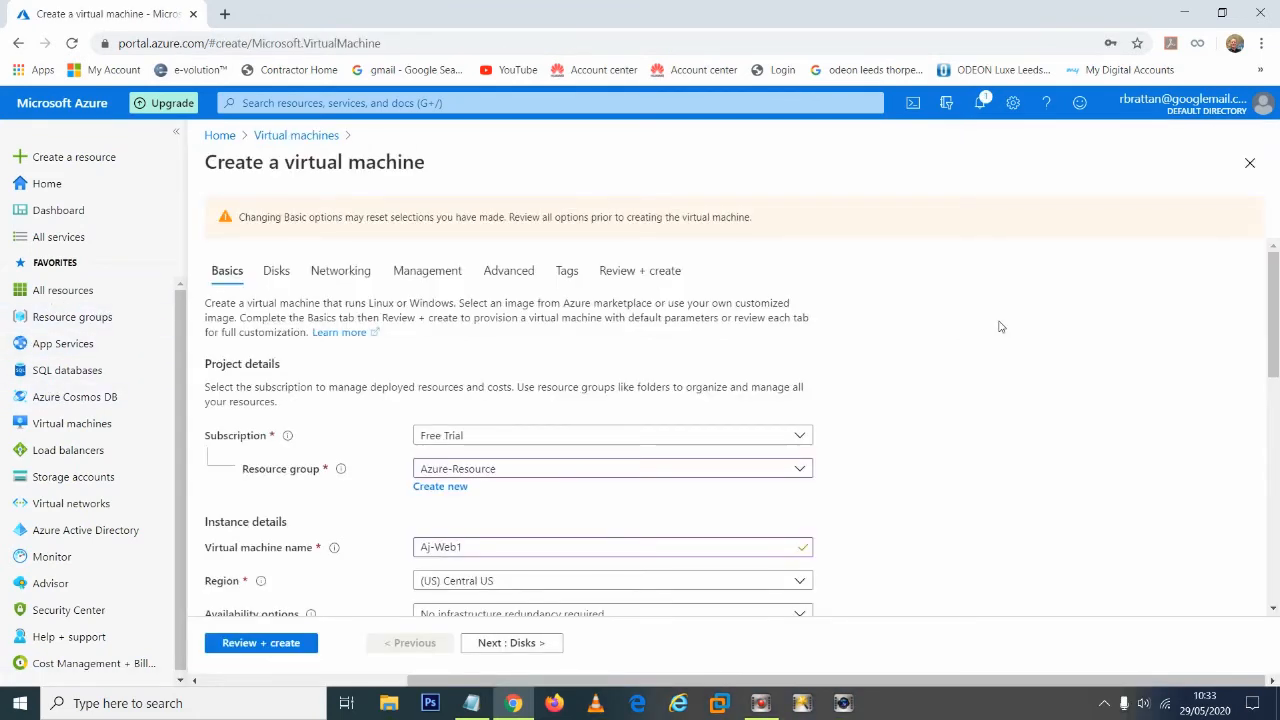
Step: Correct the capitalisation of the virtual machine name so it reads AJ-Web1
scroll(1000, 327, "down", 2)
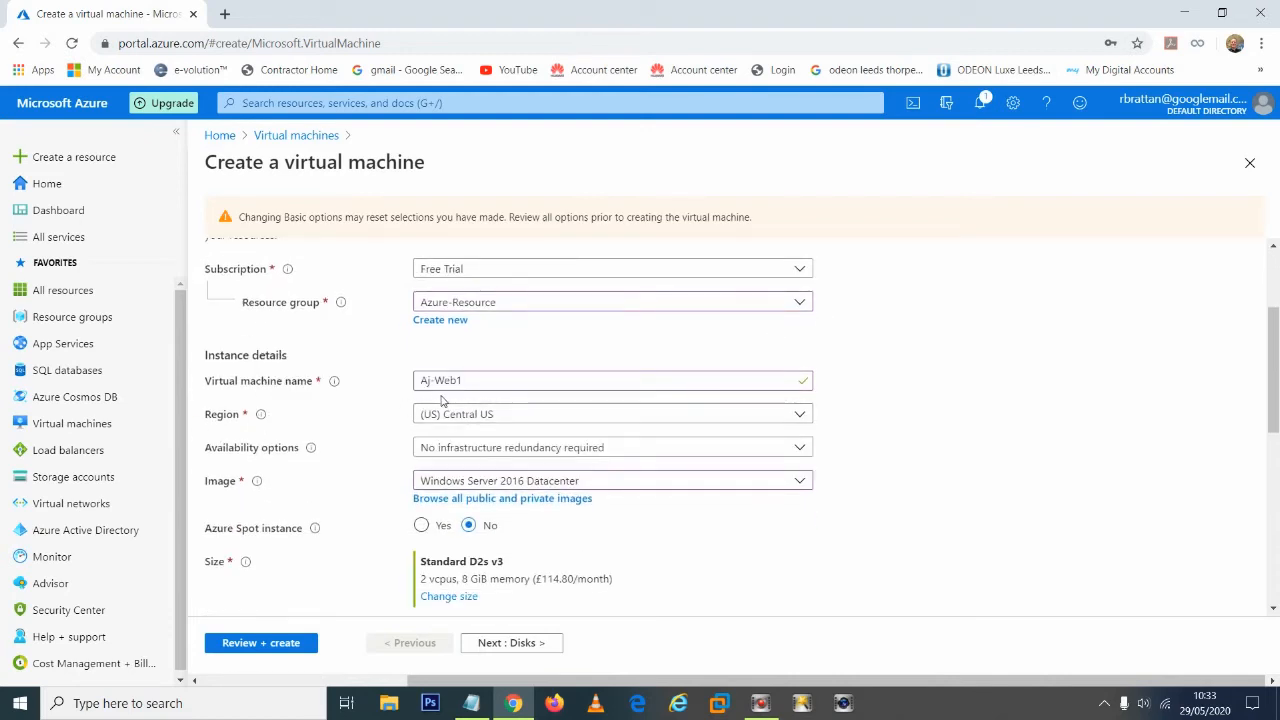
left_click(433, 386)
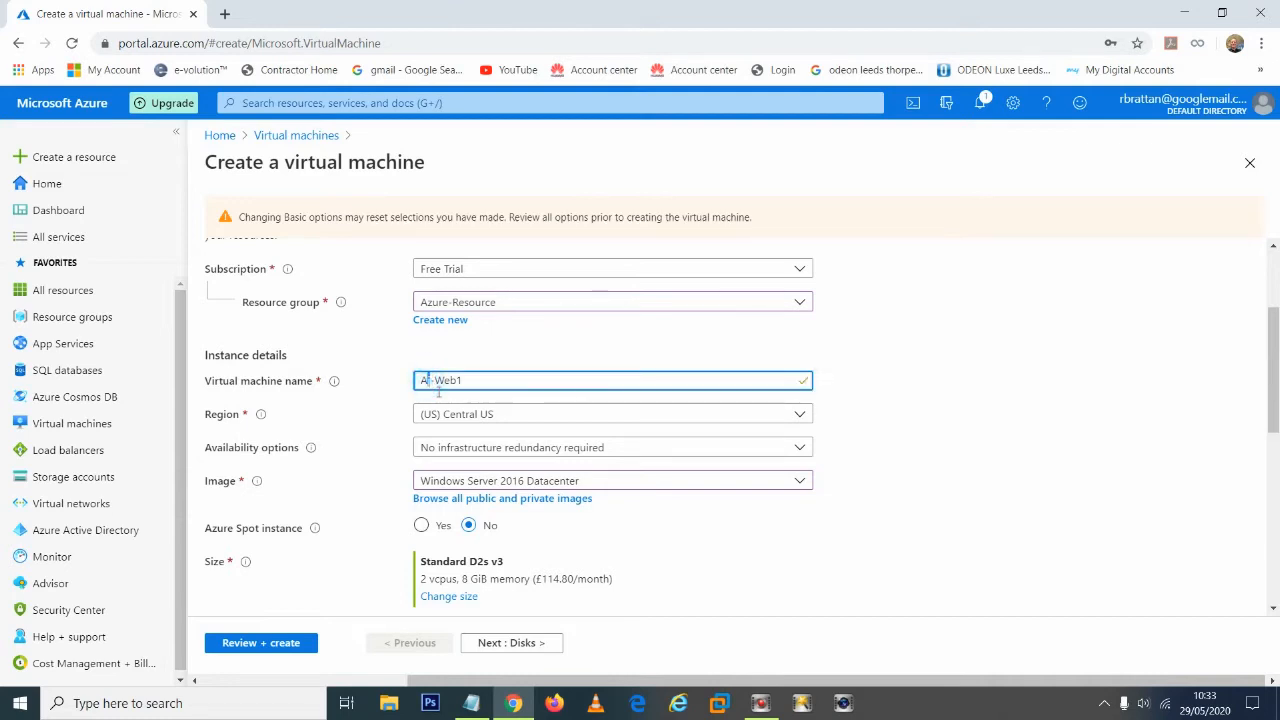
type("J")
Step: Review the region, size, administrator account and inbound ports, keep the basic and disk settings, and proceed to the networking settings
scroll(348, 390, "down", 1)
scroll(375, 410, "down", 1)
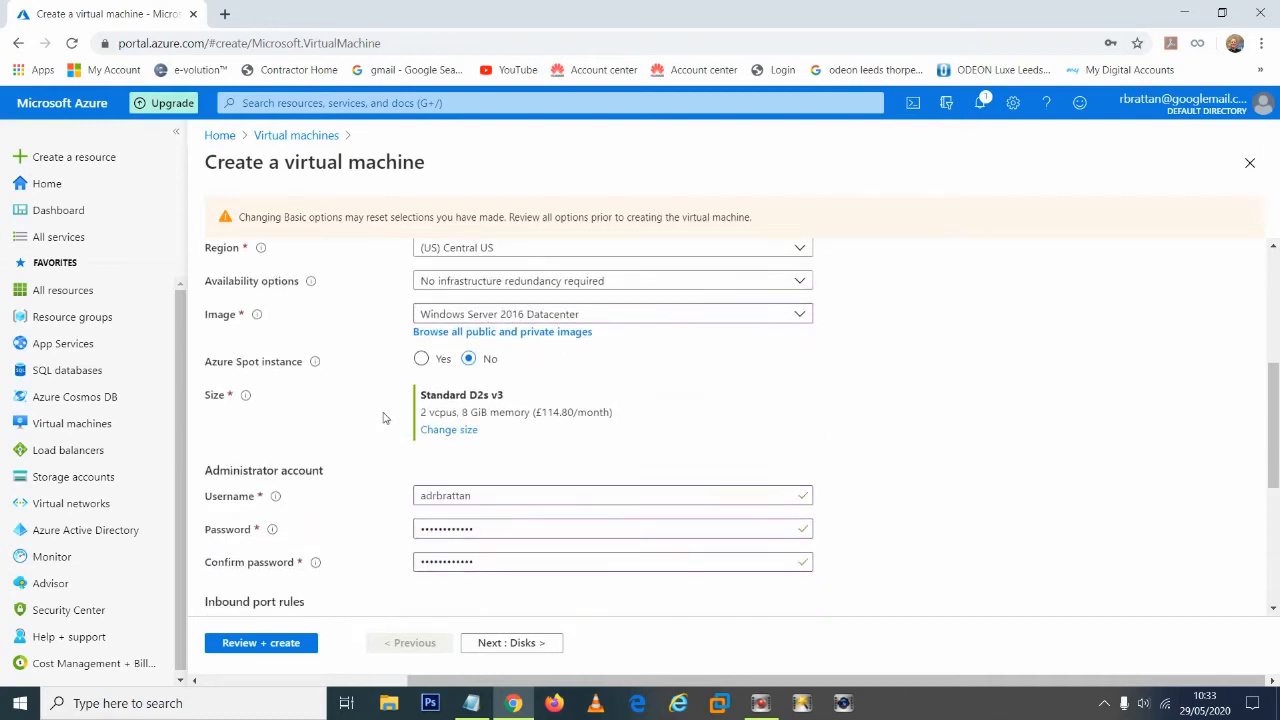
left_click(812, 250)
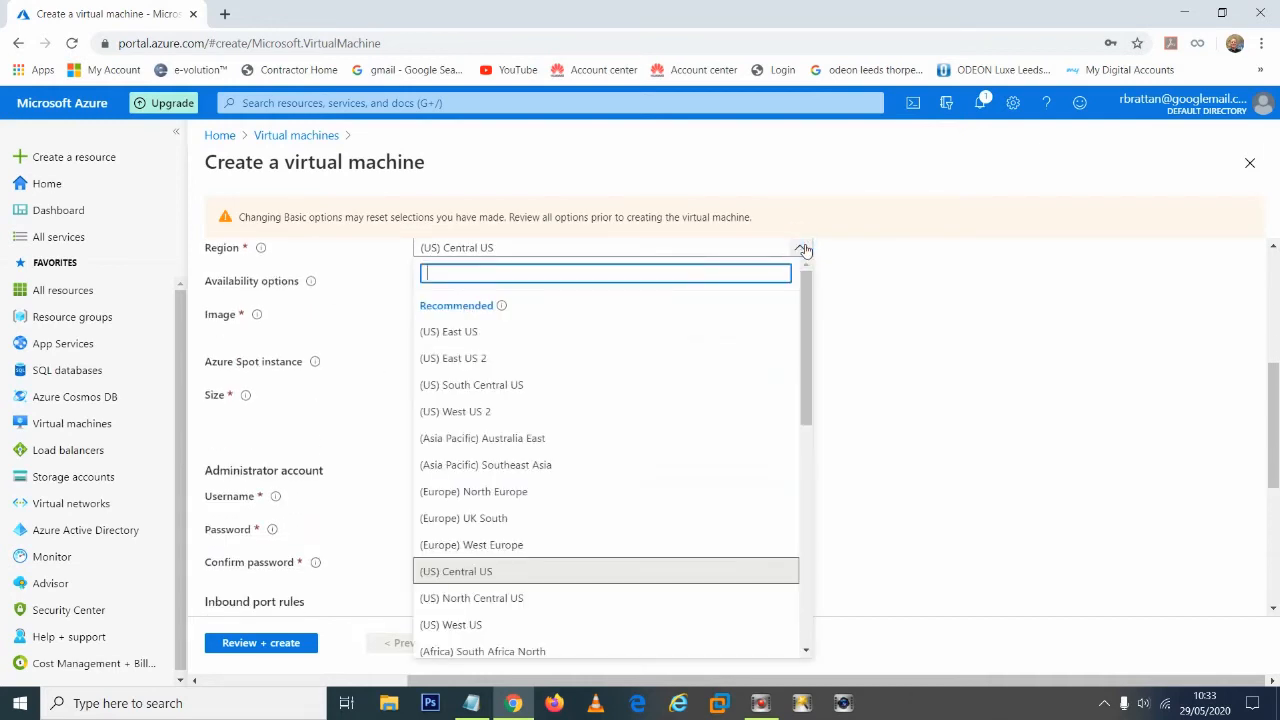
left_click(1267, 308)
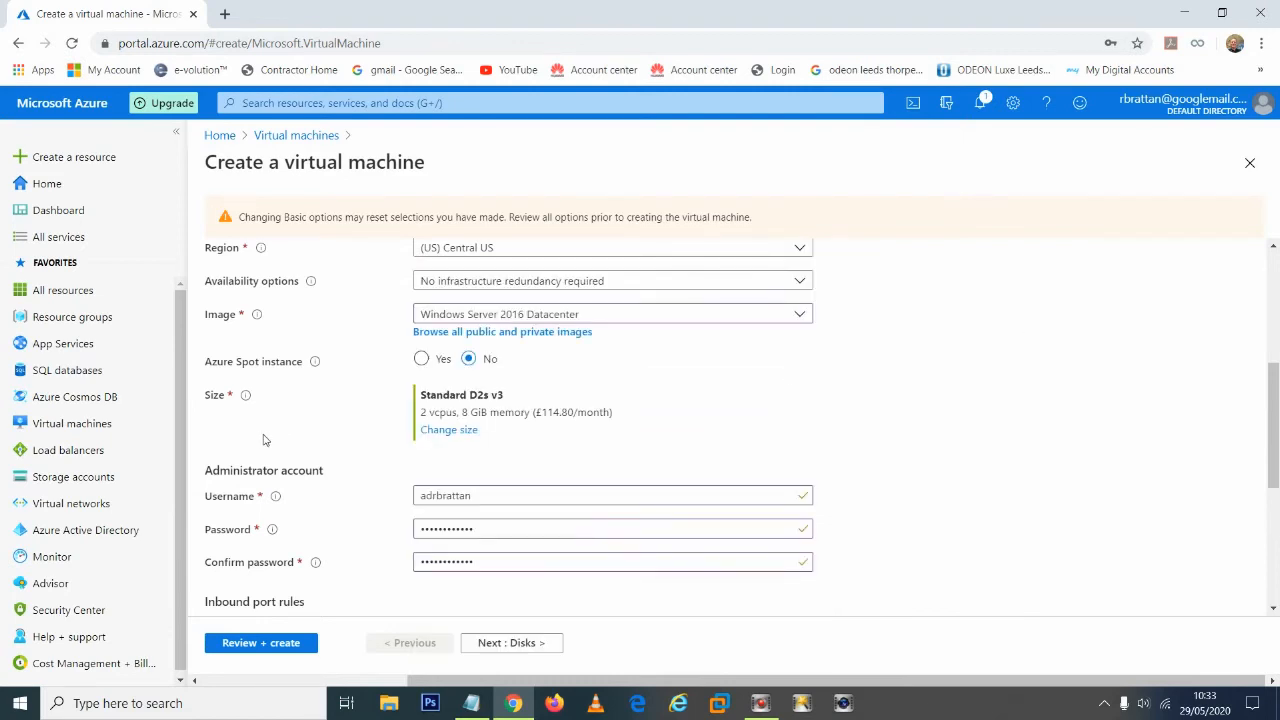
scroll(269, 439, "down", 3)
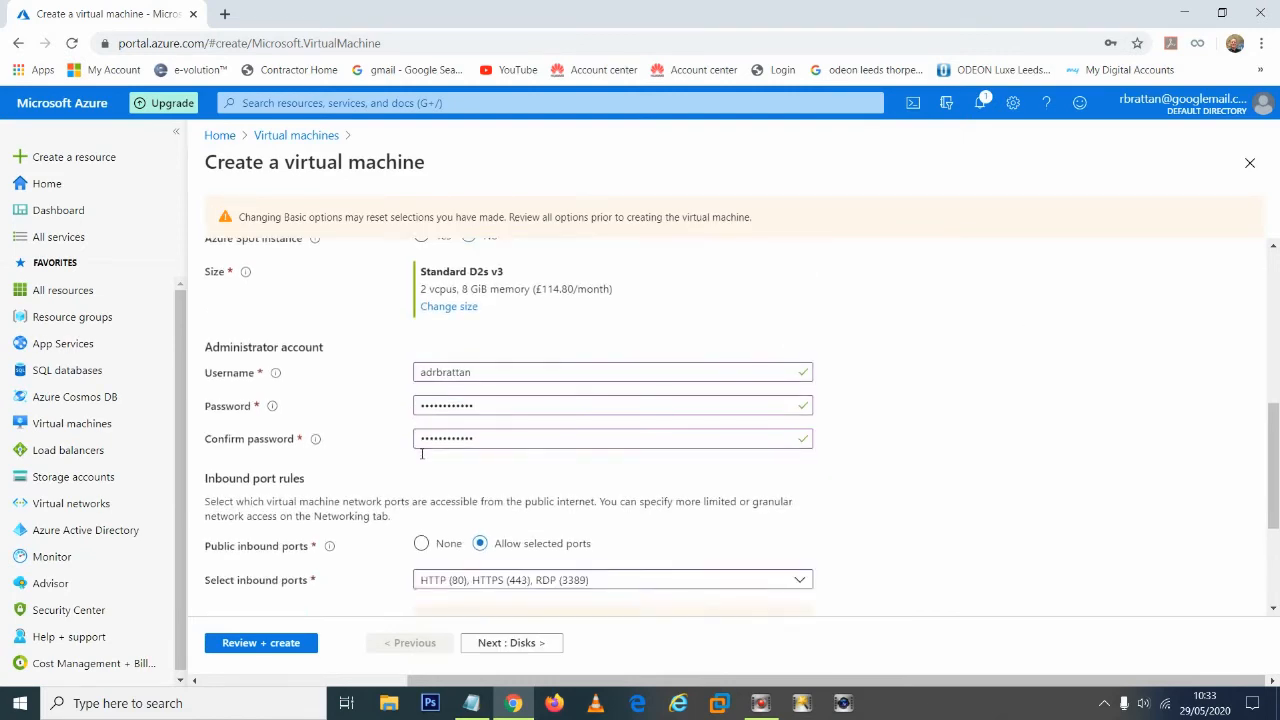
scroll(339, 469, "down", 1)
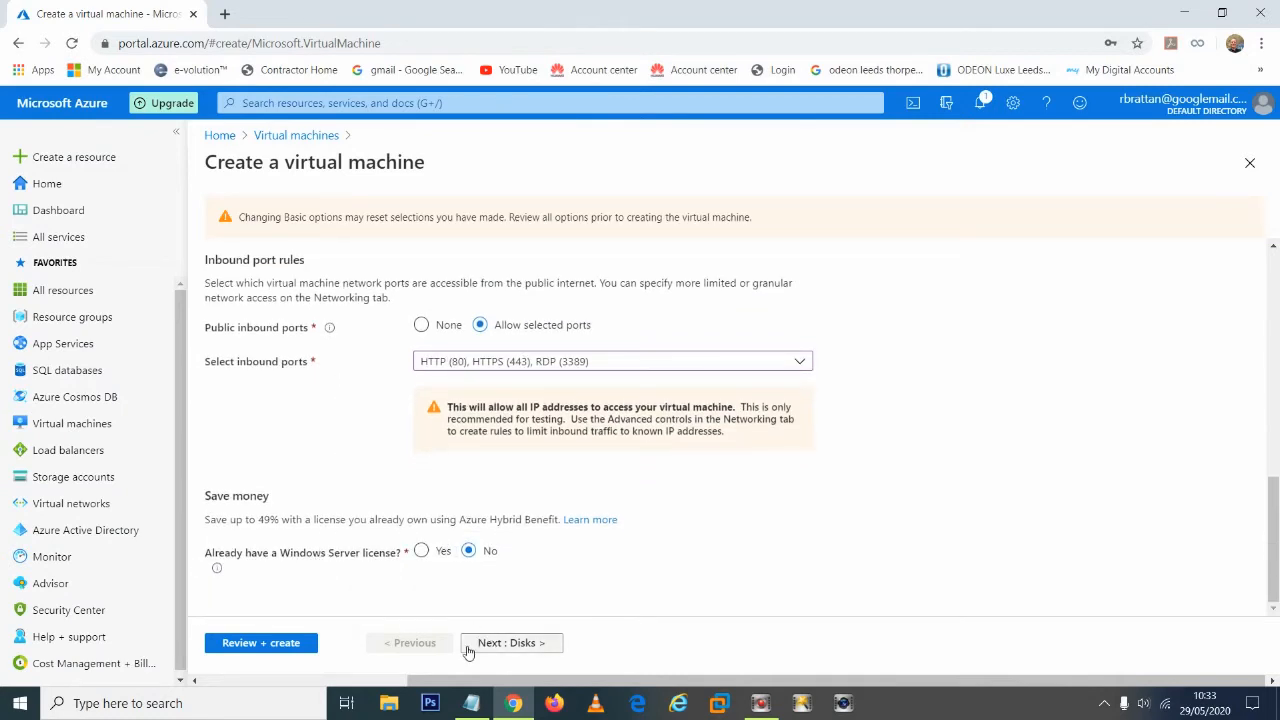
left_click(522, 645)
left_click(524, 645)
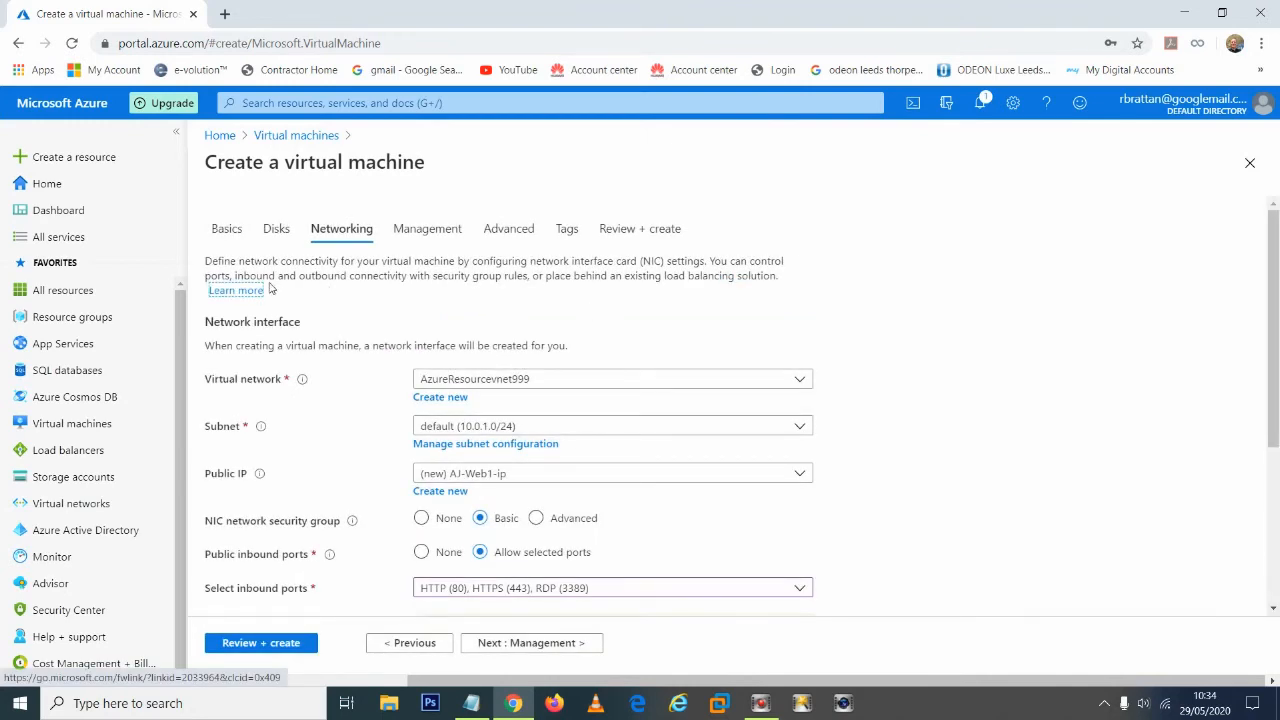
Step: Keep the networking defaults, run the final validation and create the virtual machine
scroll(298, 383, "down", 1)
scroll(298, 383, "up", 1)
left_click(663, 229)
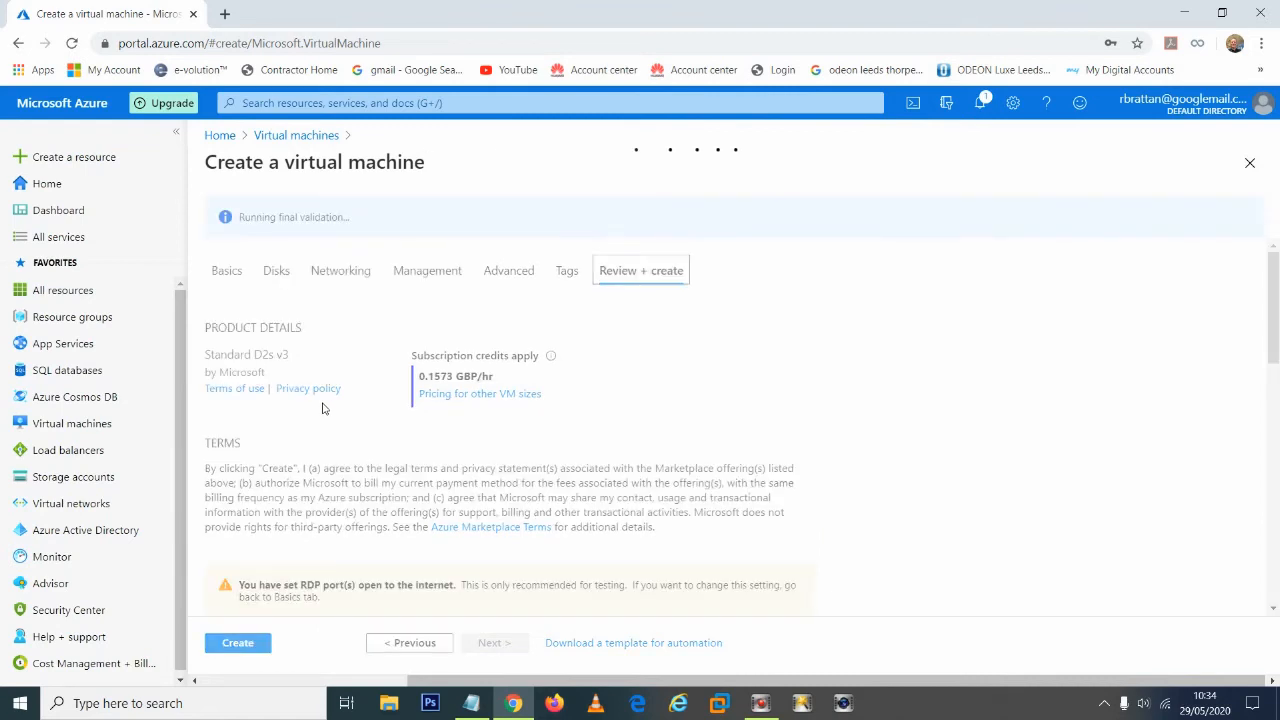
scroll(323, 409, "down", 2)
left_click(243, 645)
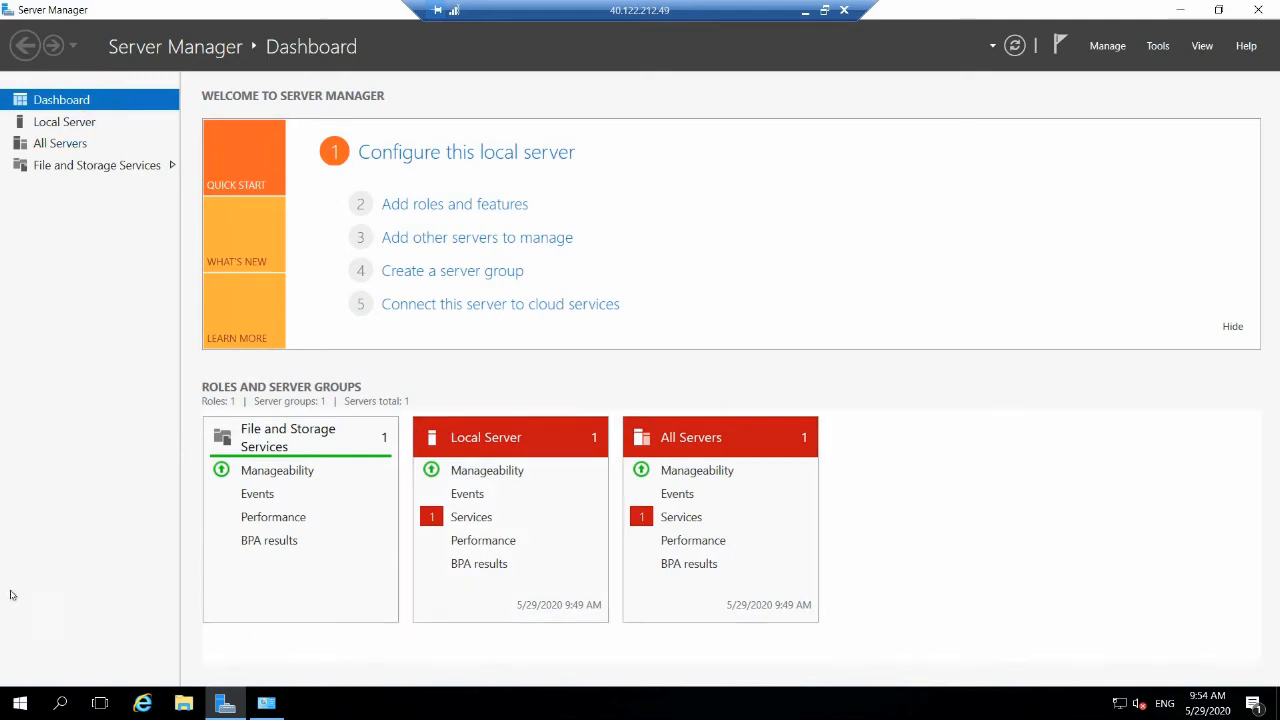
Step: In Server Manager on AJ-Web1, start adding roles and features with a role-based installation on the local server
left_click(74, 127)
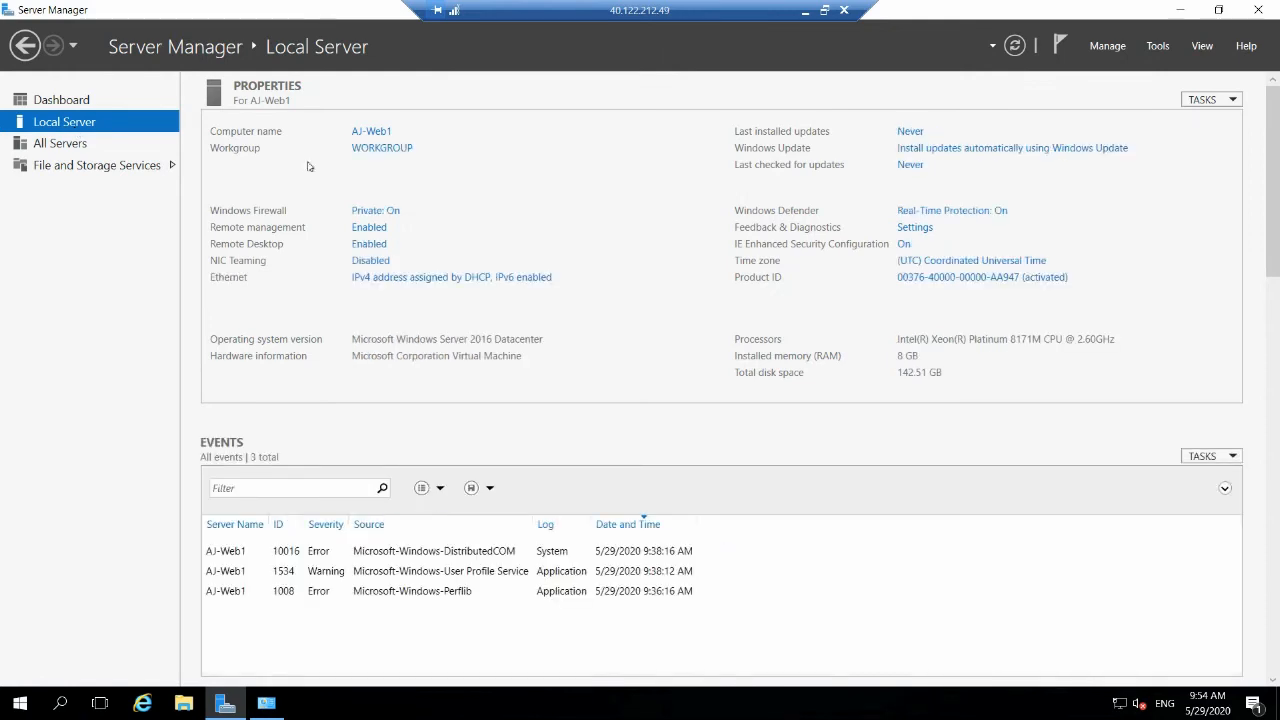
left_click(1106, 48)
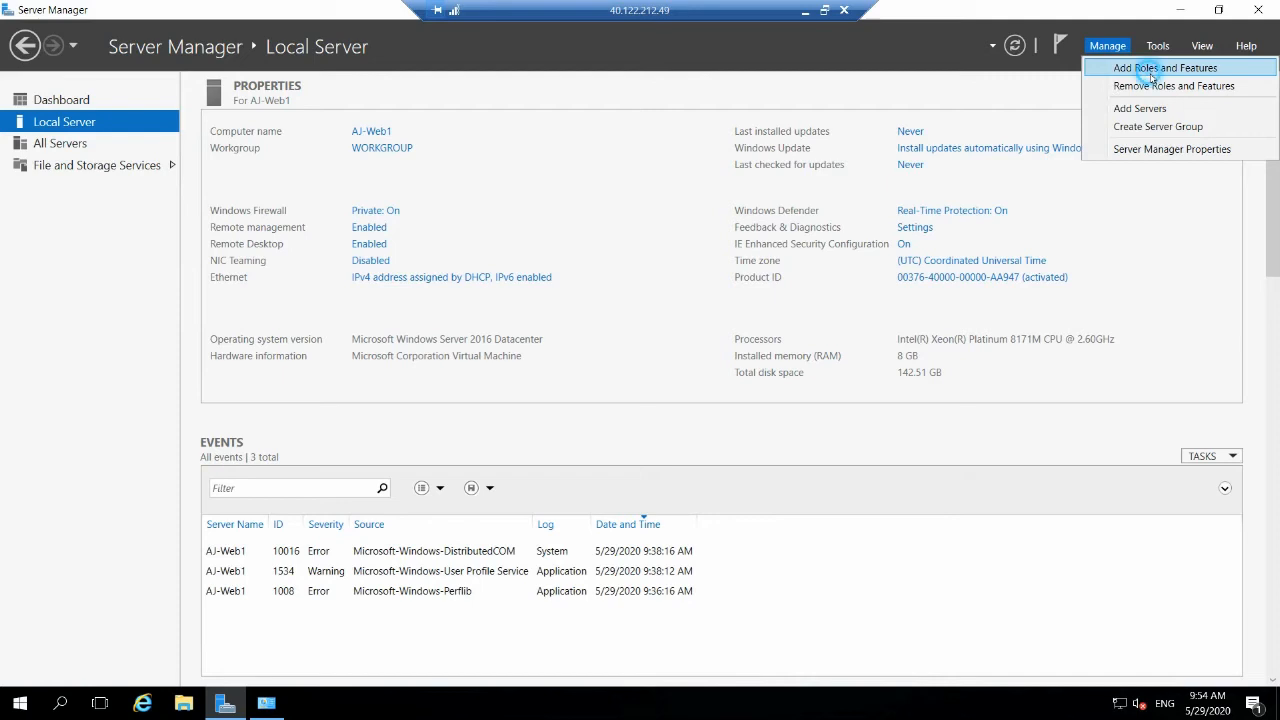
left_click(1145, 68)
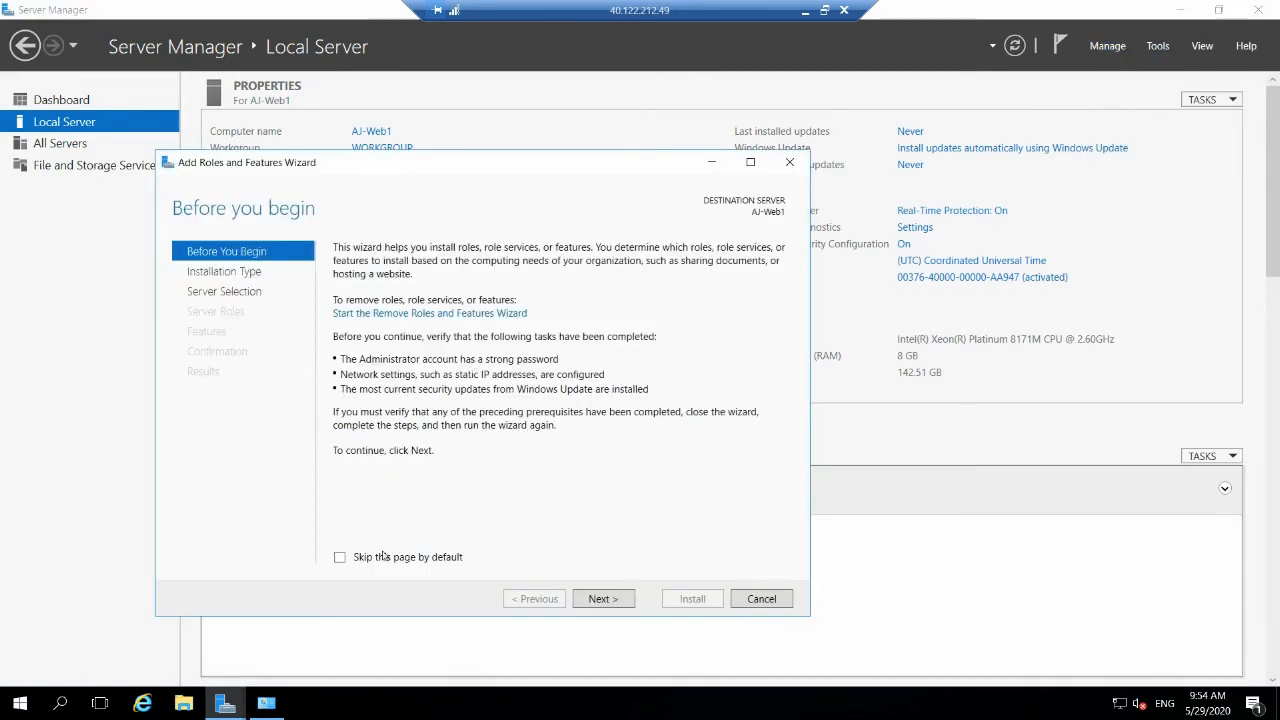
left_click(586, 600)
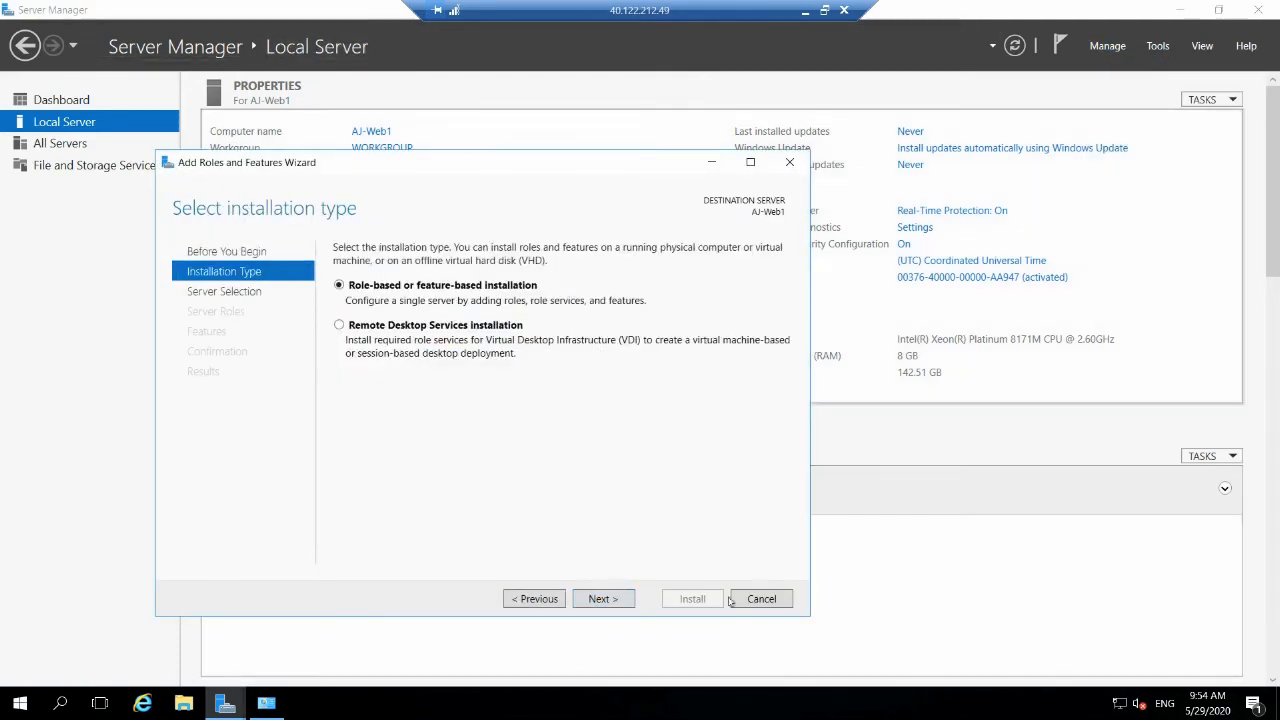
left_click(612, 598)
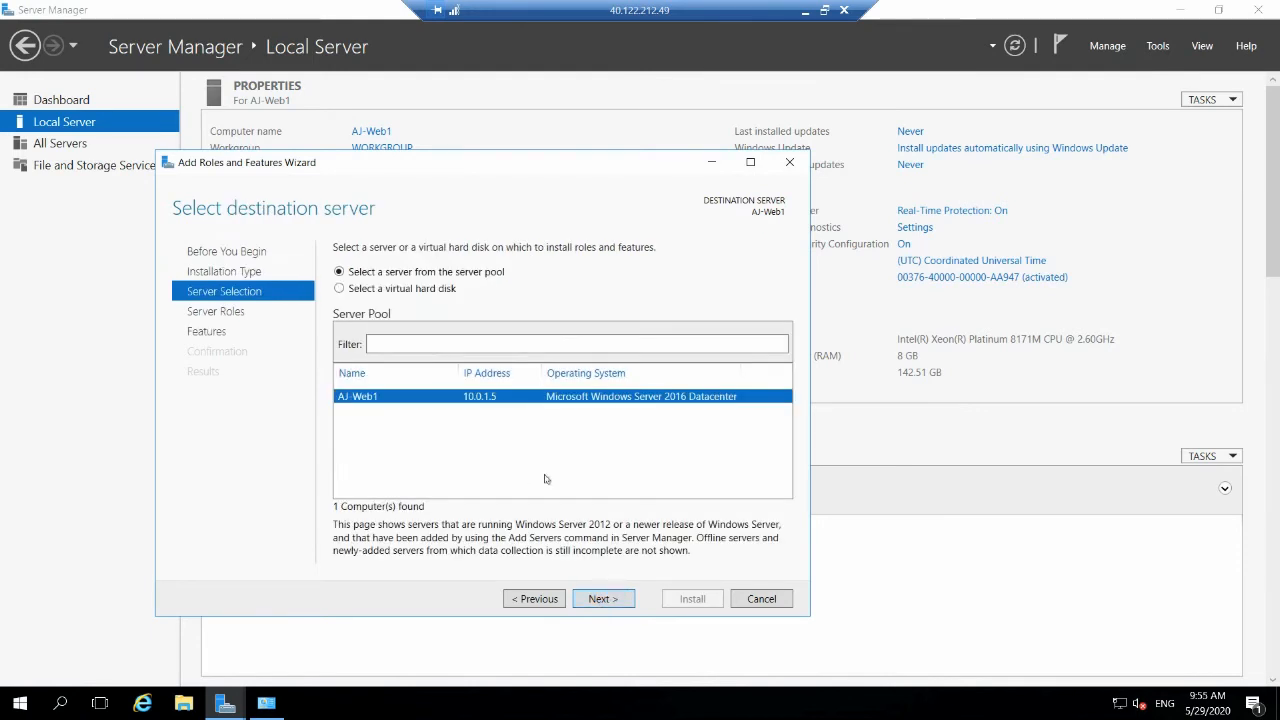
left_click(604, 598)
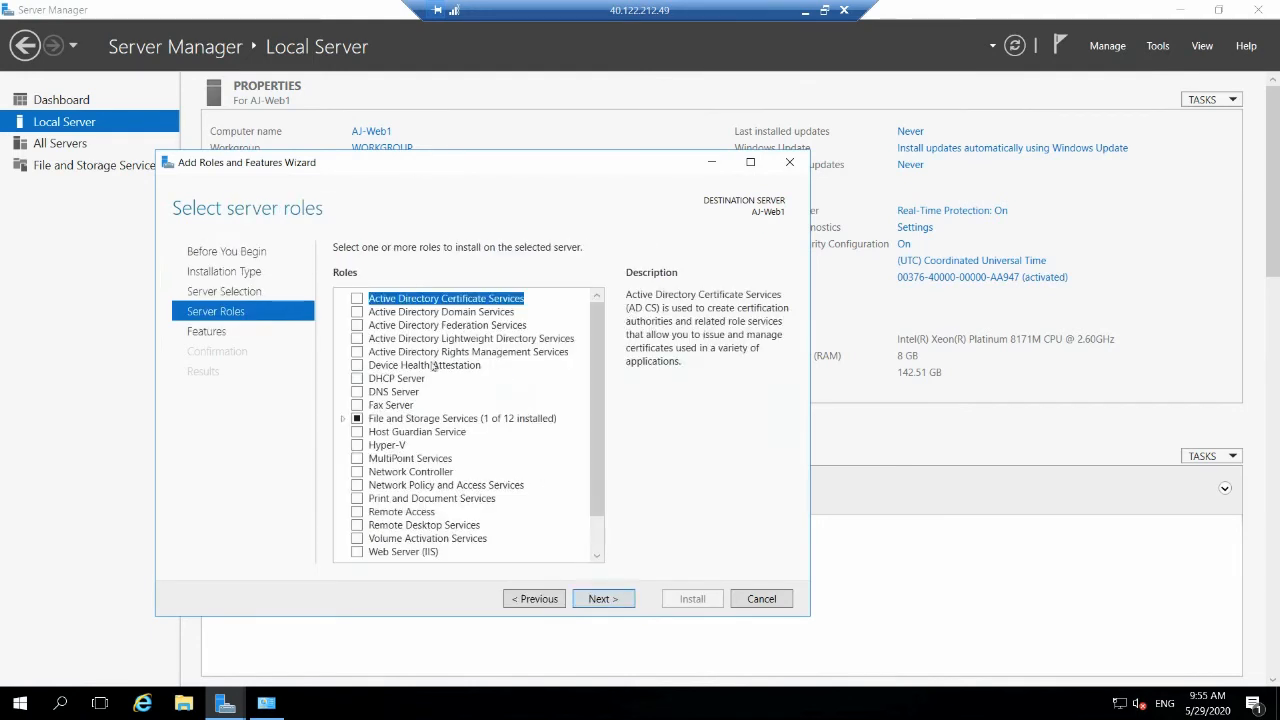
Step: Select the Web Server (IIS) role, include its required management tools, and continue to the feature selection
scroll(560, 400, "down", 1)
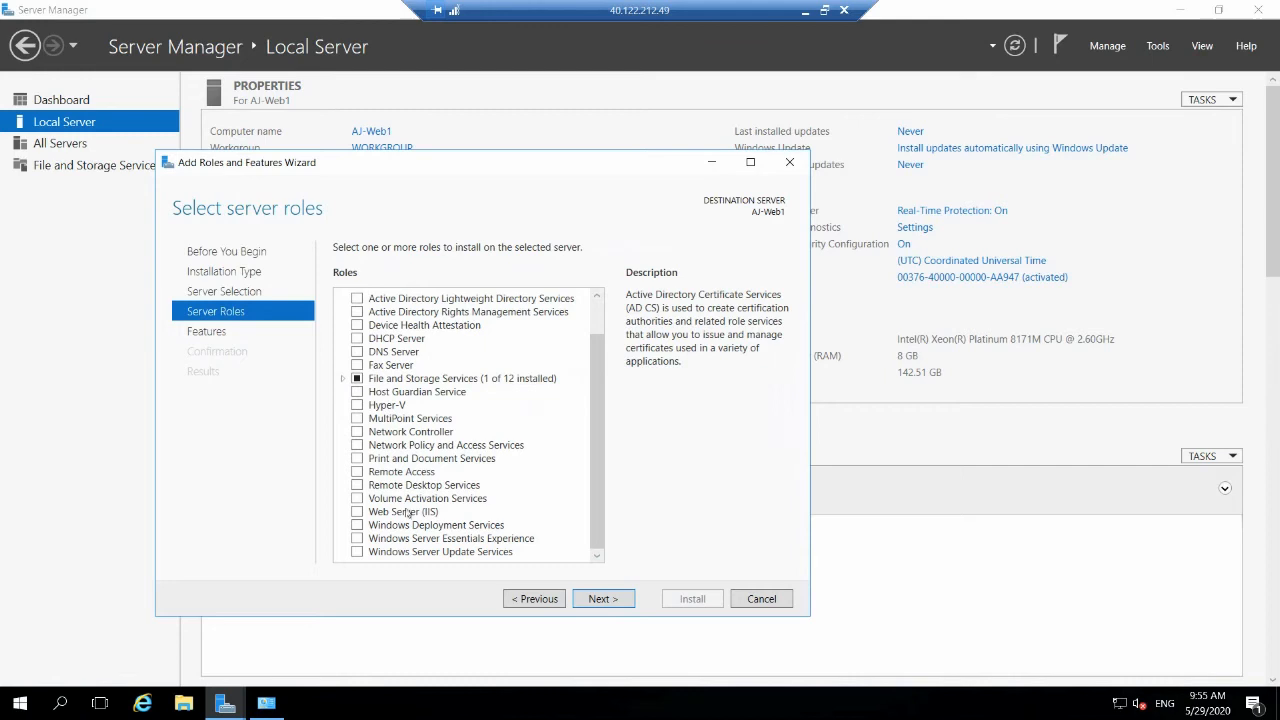
left_click(356, 511)
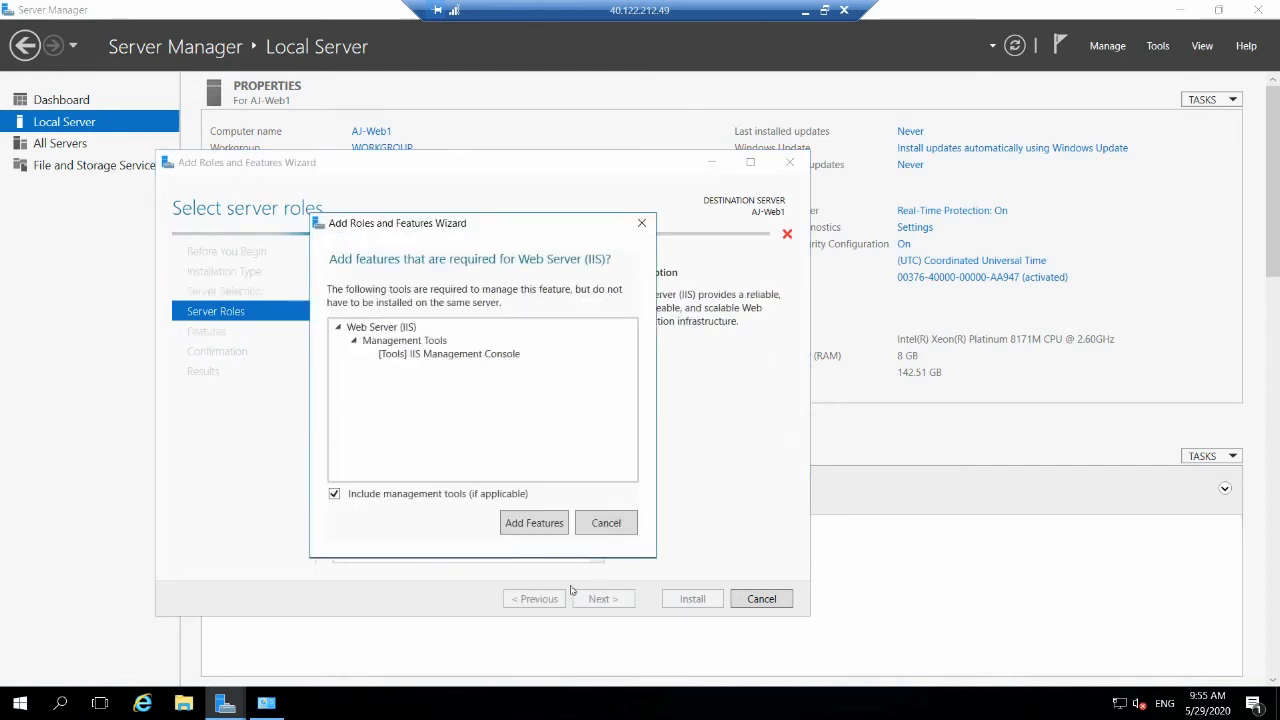
left_click(532, 526)
left_click(607, 603)
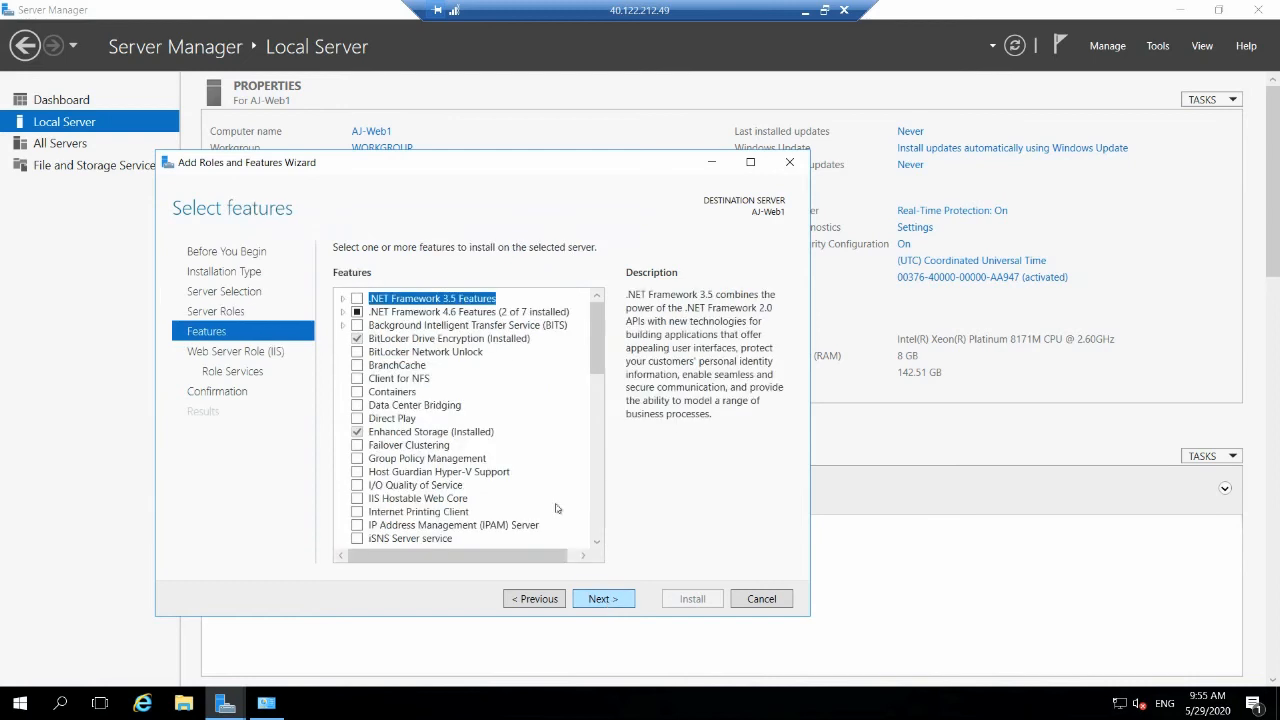
Step: Add the ASP.NET 4.6 feature under .NET Framework 4.6 Features and continue to the Web Server Role (IIS) page
left_click(343, 313)
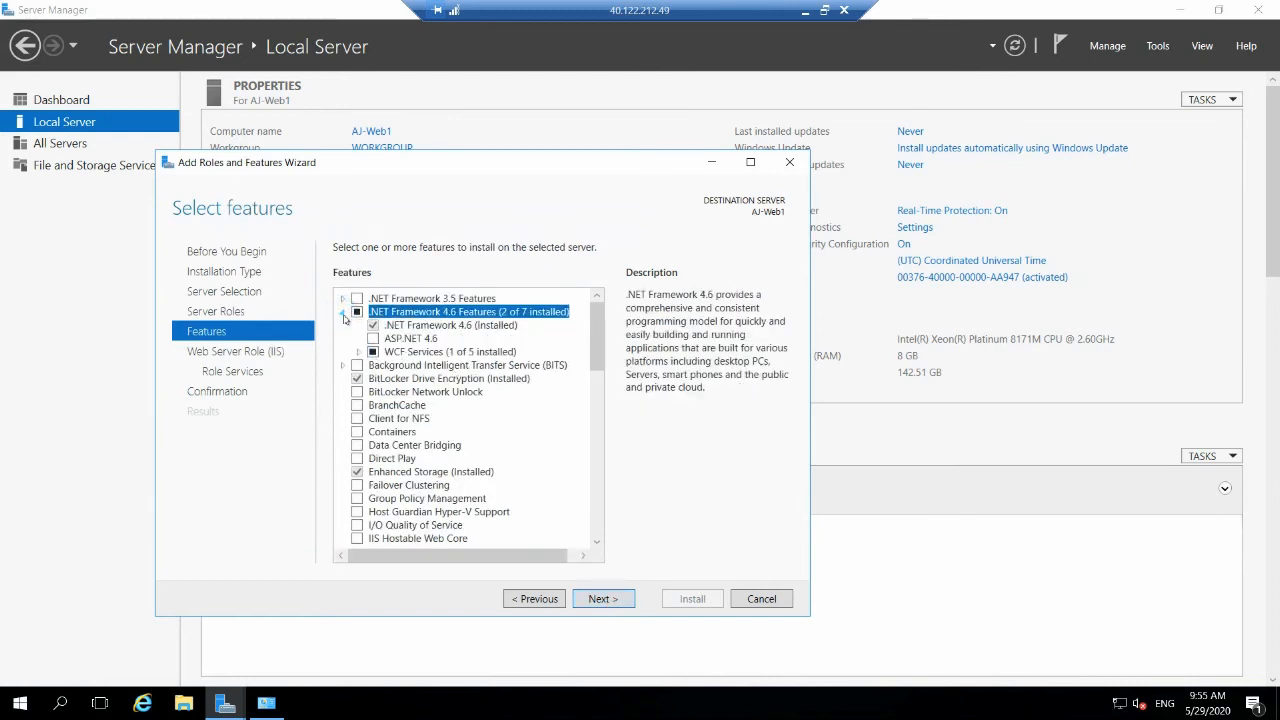
left_click(373, 338)
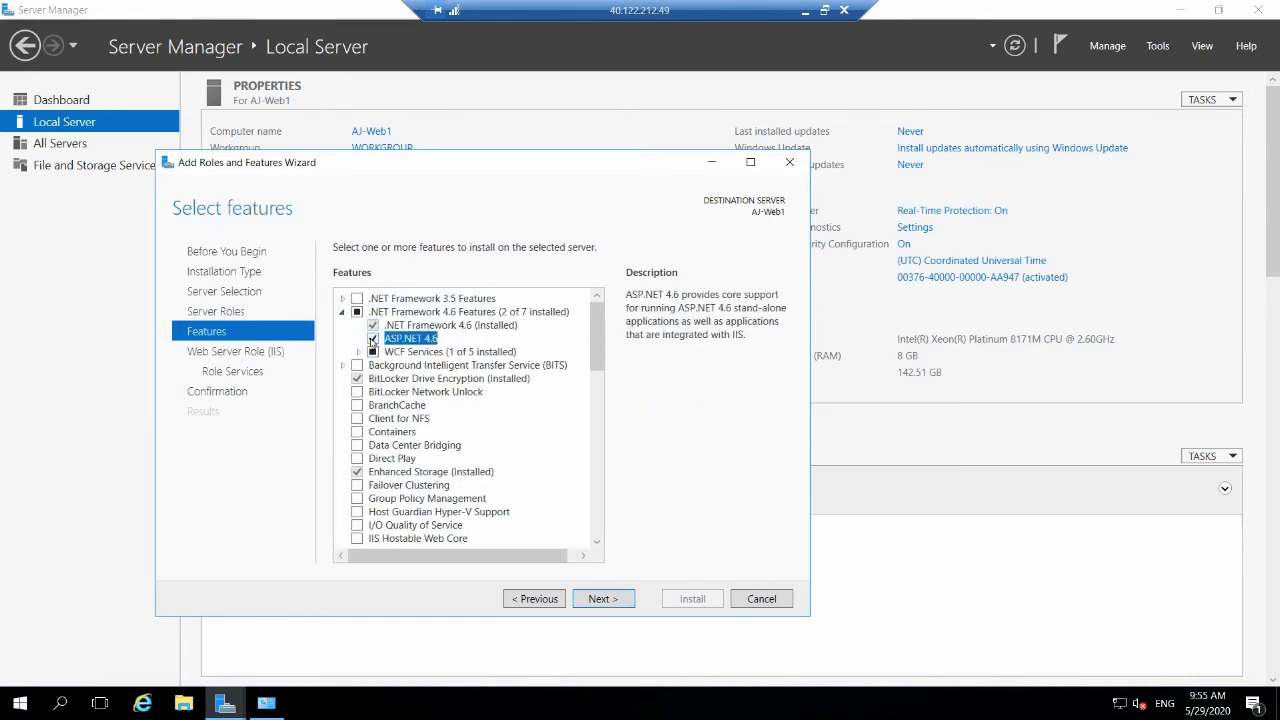
scroll(372, 341, "down", 1)
scroll(370, 341, "down", 6)
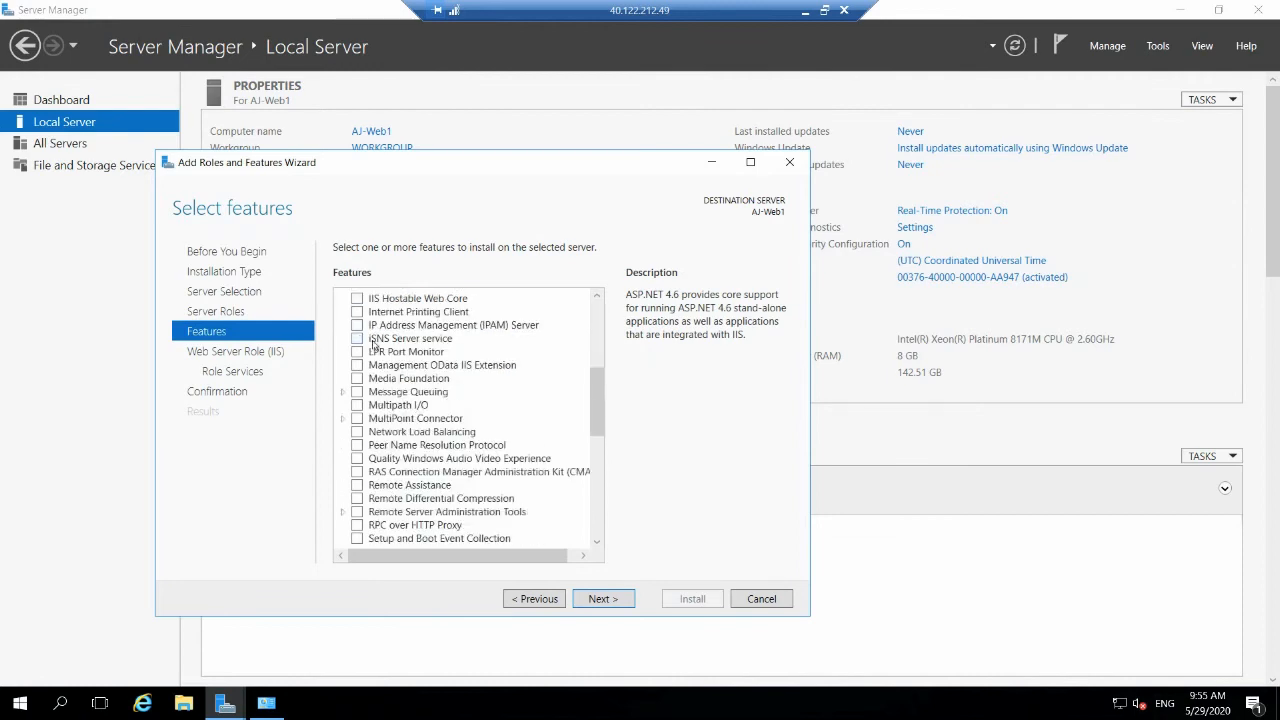
scroll(373, 343, "down", 4)
scroll(405, 490, "down", 5)
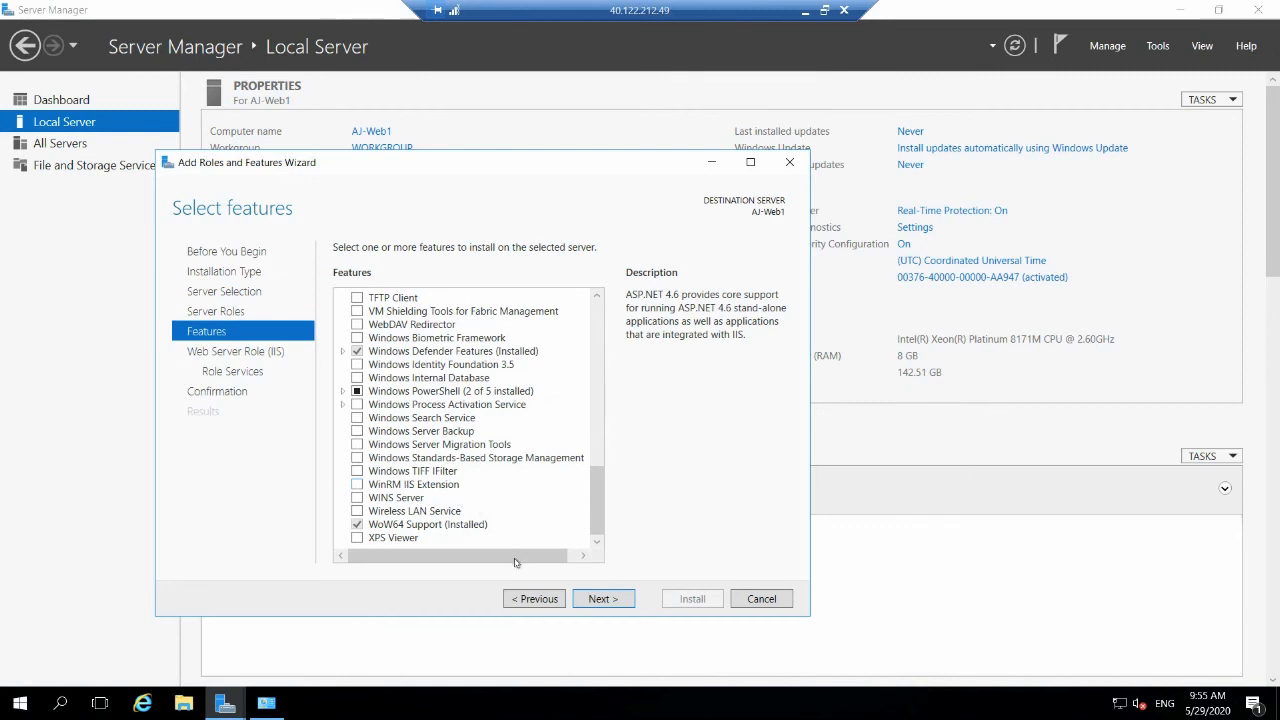
left_click(616, 600)
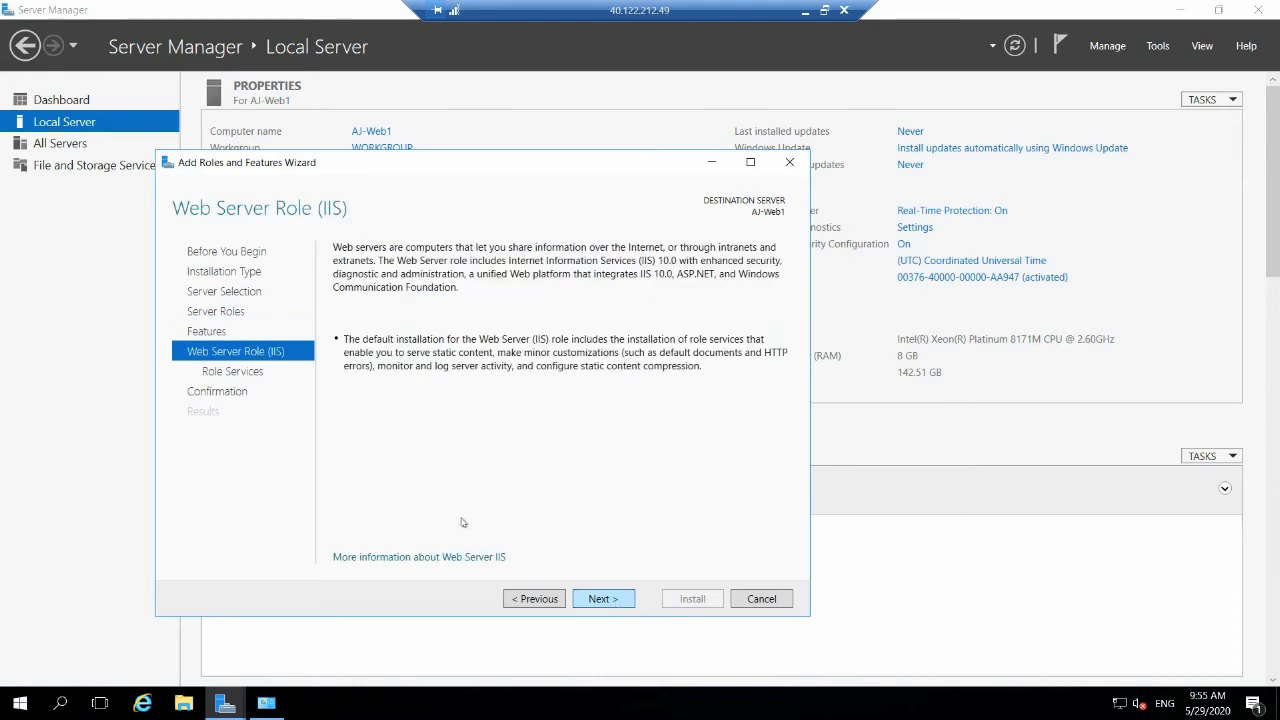
Step: Add the FTP Service role service under FTP Server, keep the other default role services, and start the installation without automatic restart
left_click(601, 599)
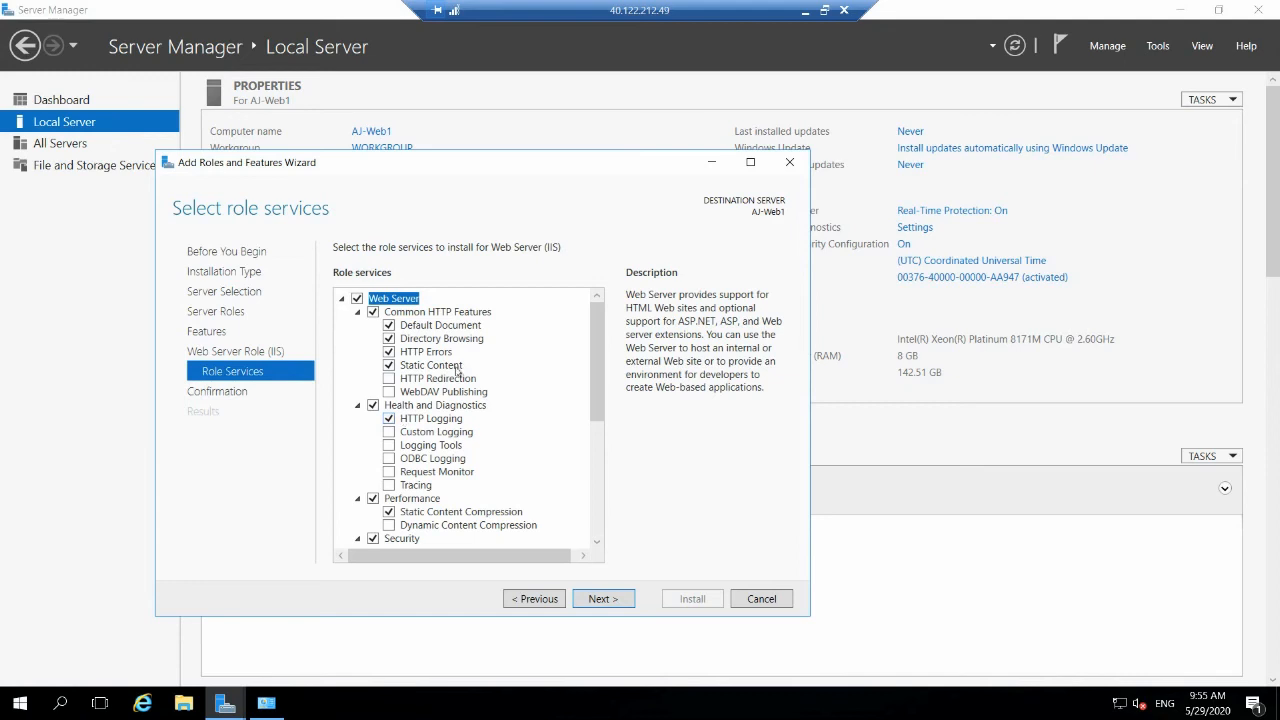
scroll(378, 401, "down", 2)
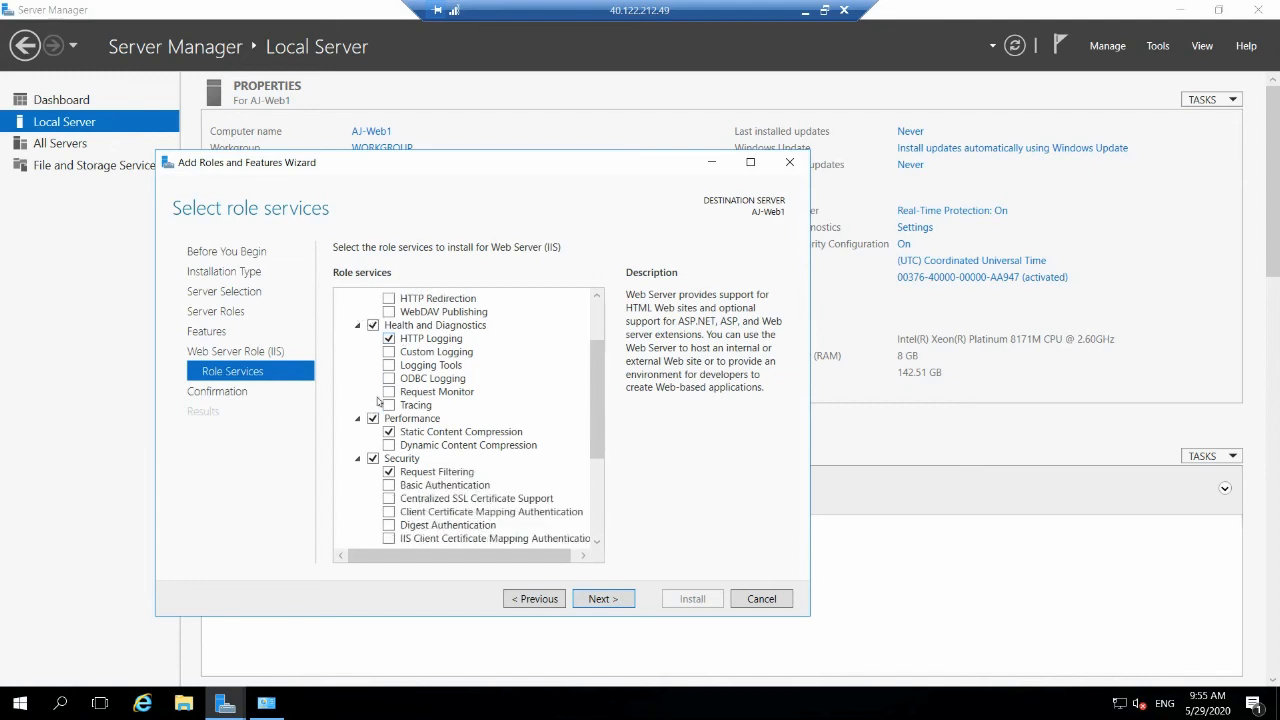
scroll(397, 401, "down", 2)
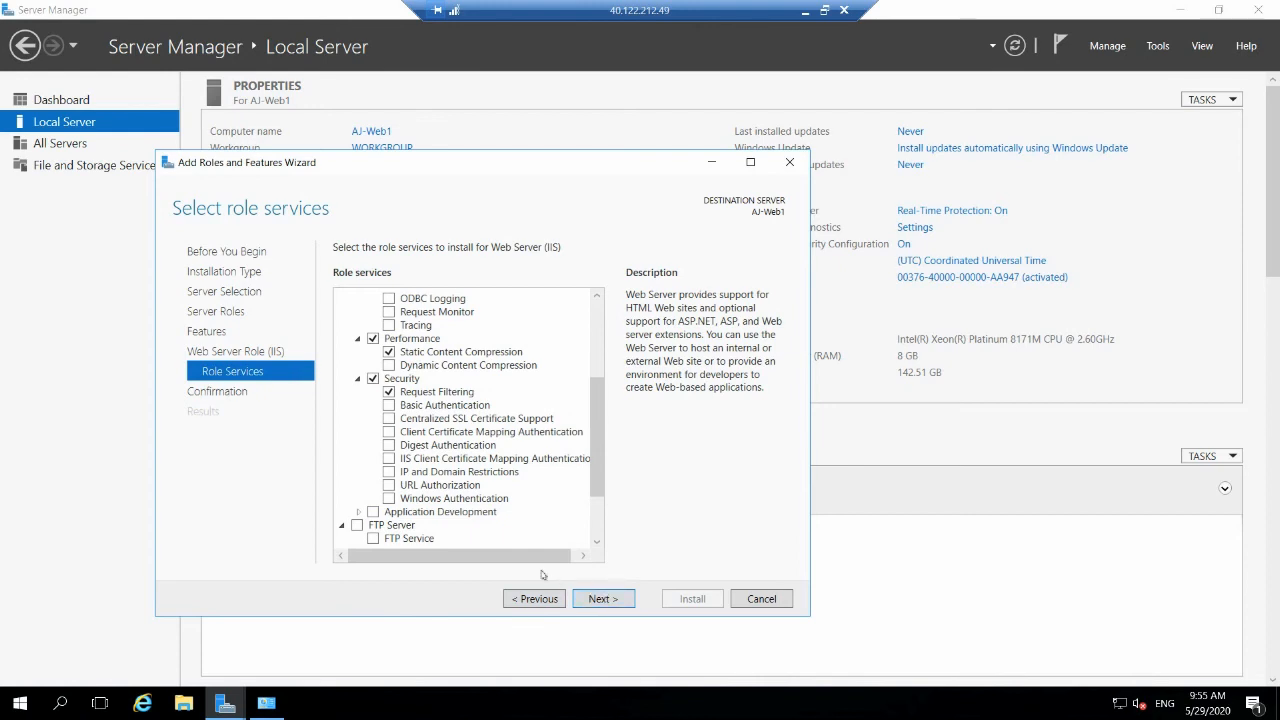
left_click(375, 539)
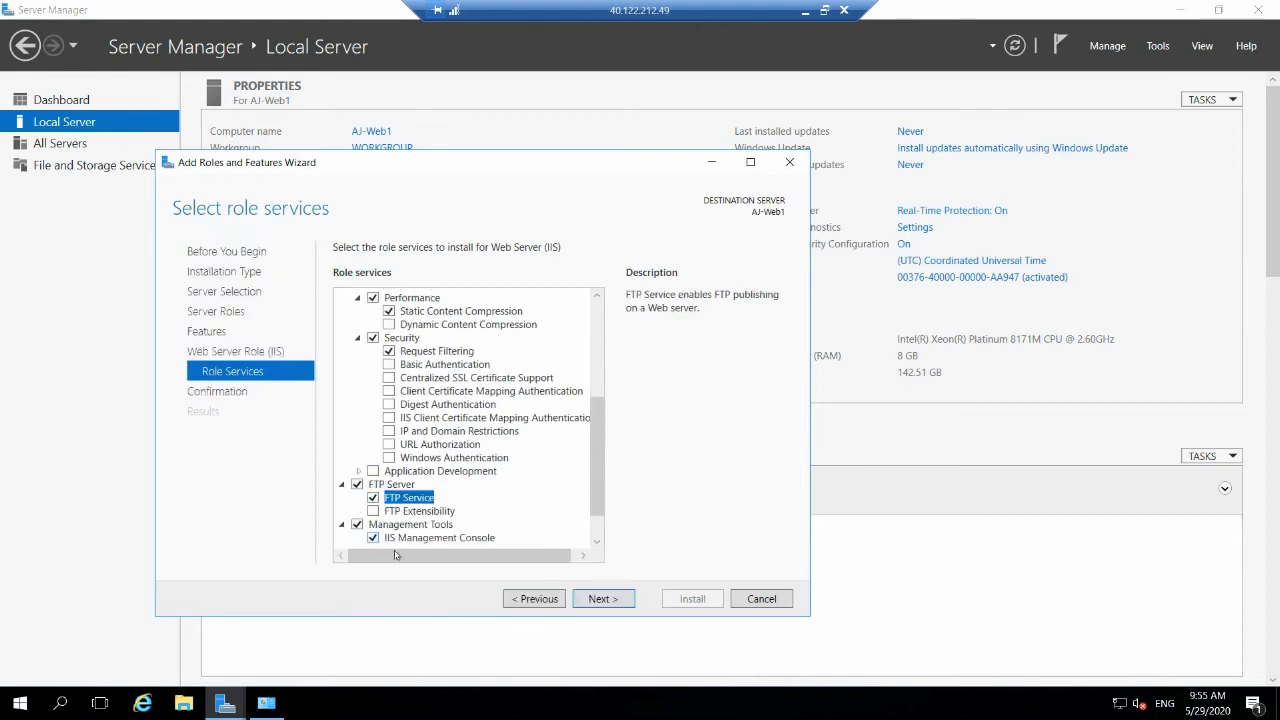
left_click(615, 602)
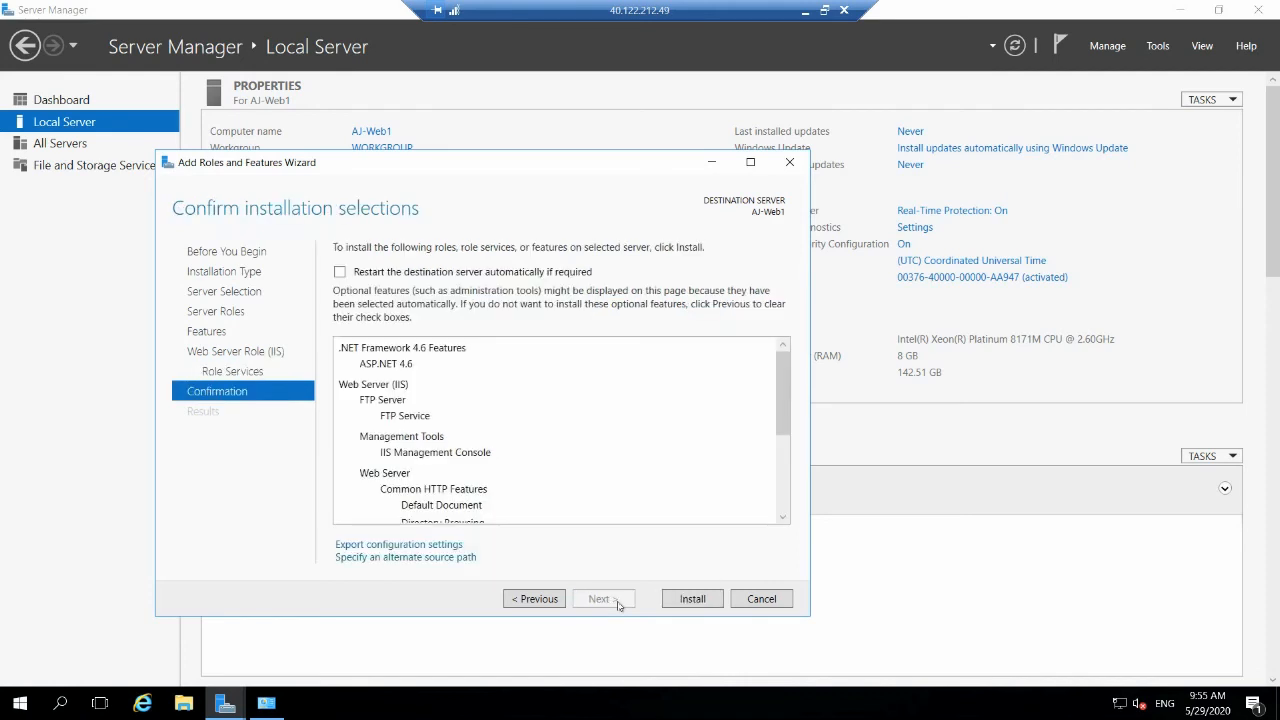
left_click(686, 598)
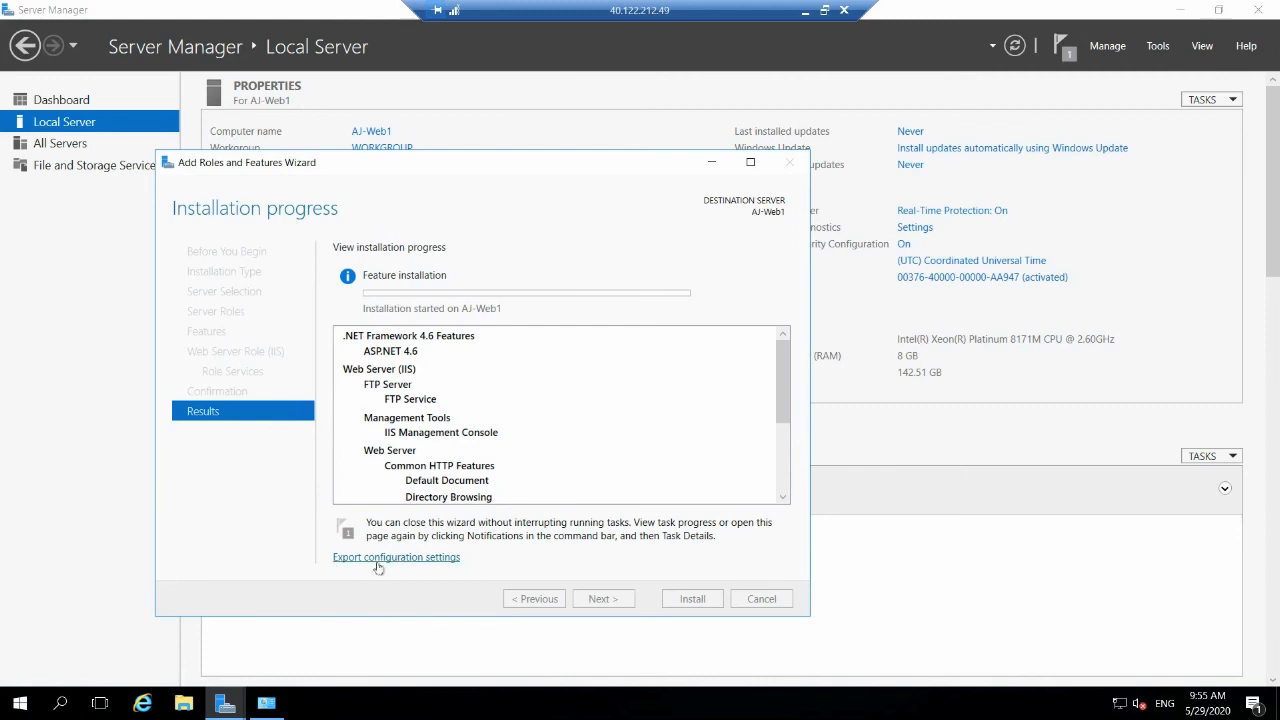
mouse_move(380, 566)
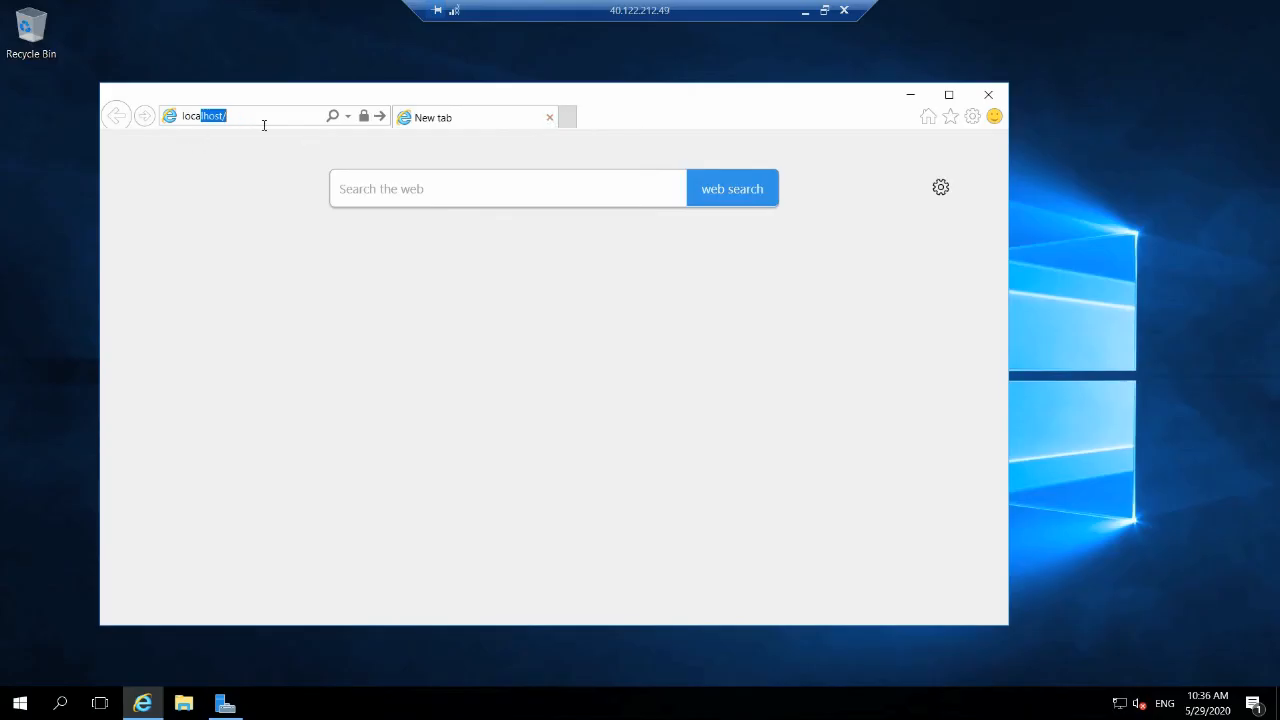
left_click(266, 124)
key("Return")
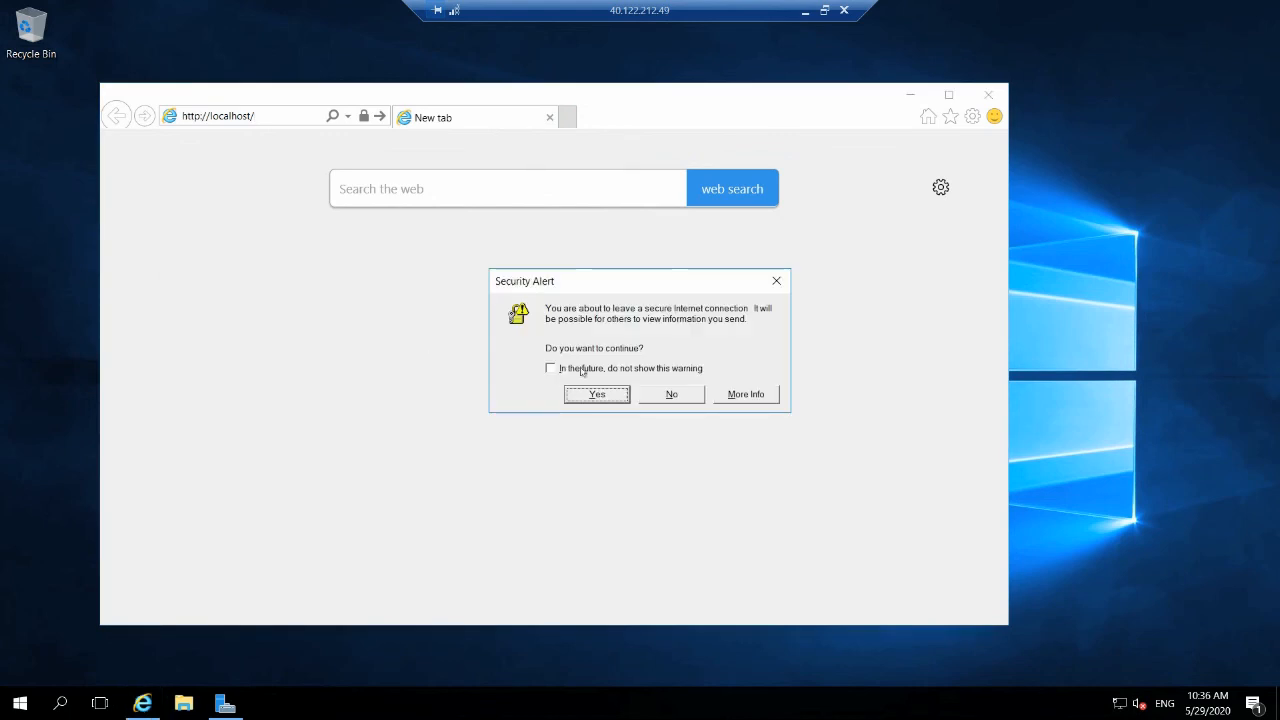
left_click(588, 400)
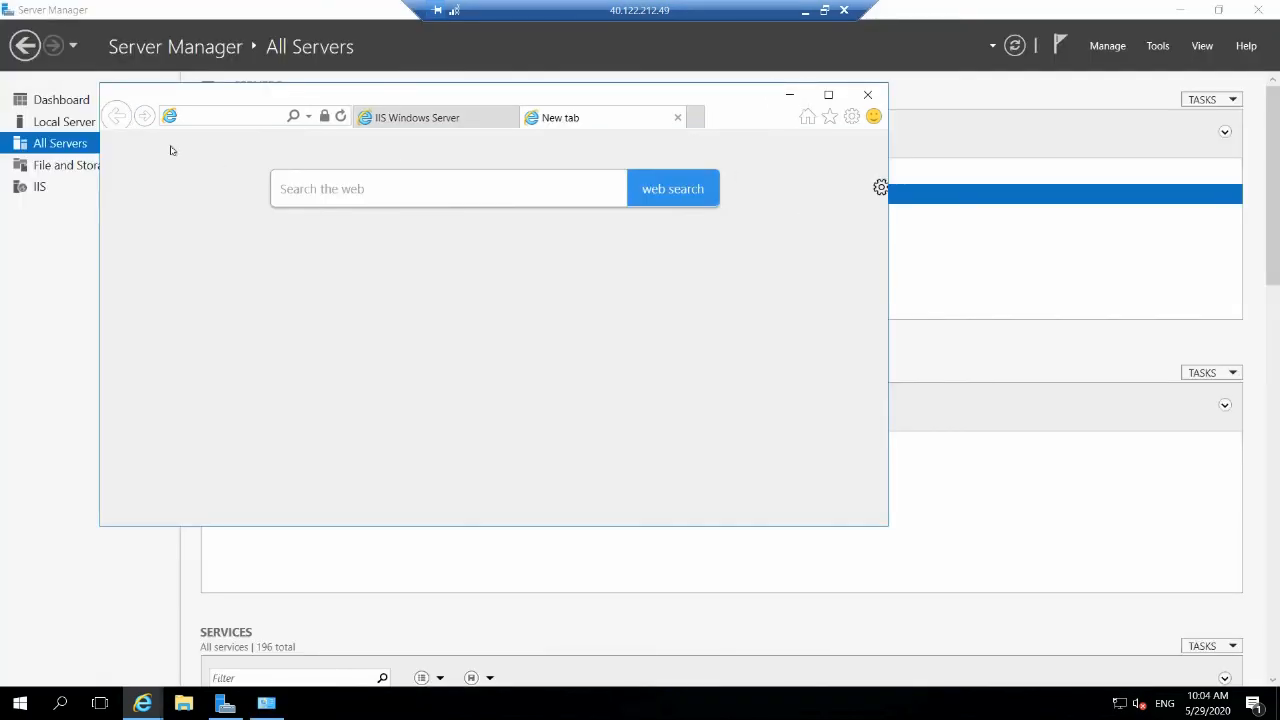
Step: Load the copied public IP address 40.122.212.49 in the new browser tab, accepting the security alert, to check the IIS site
right_click(211, 114)
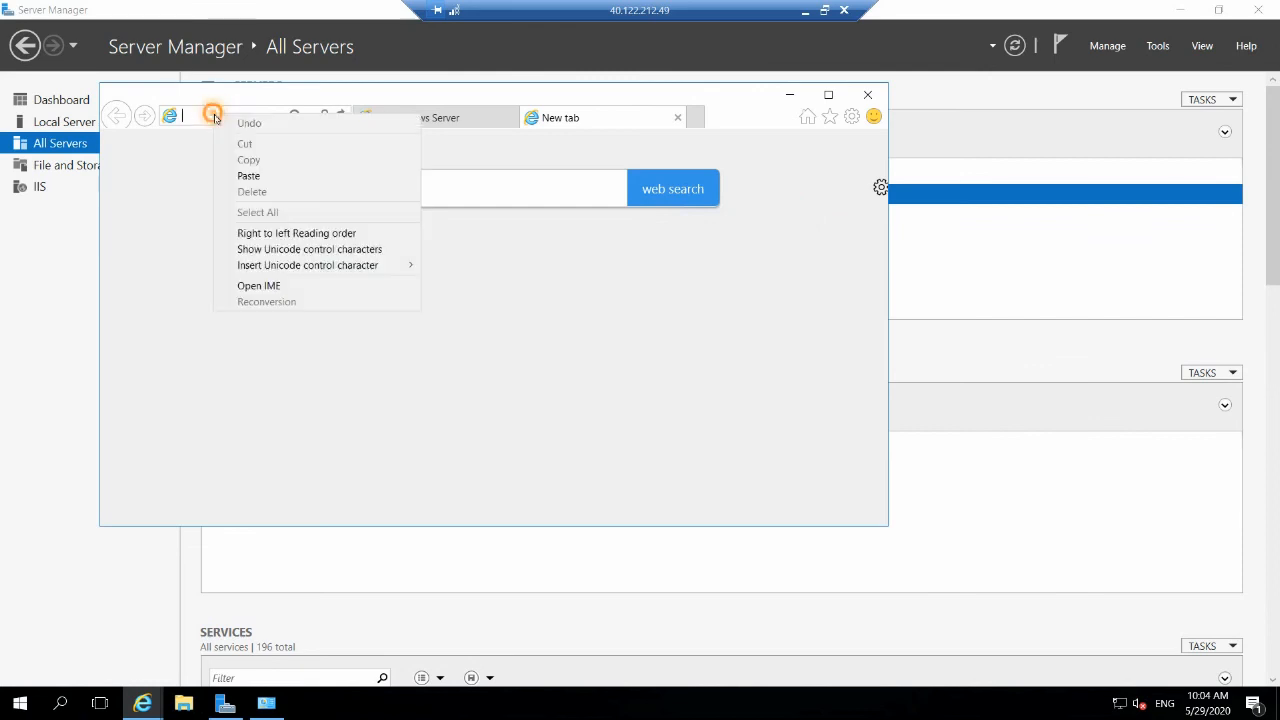
left_click(248, 176)
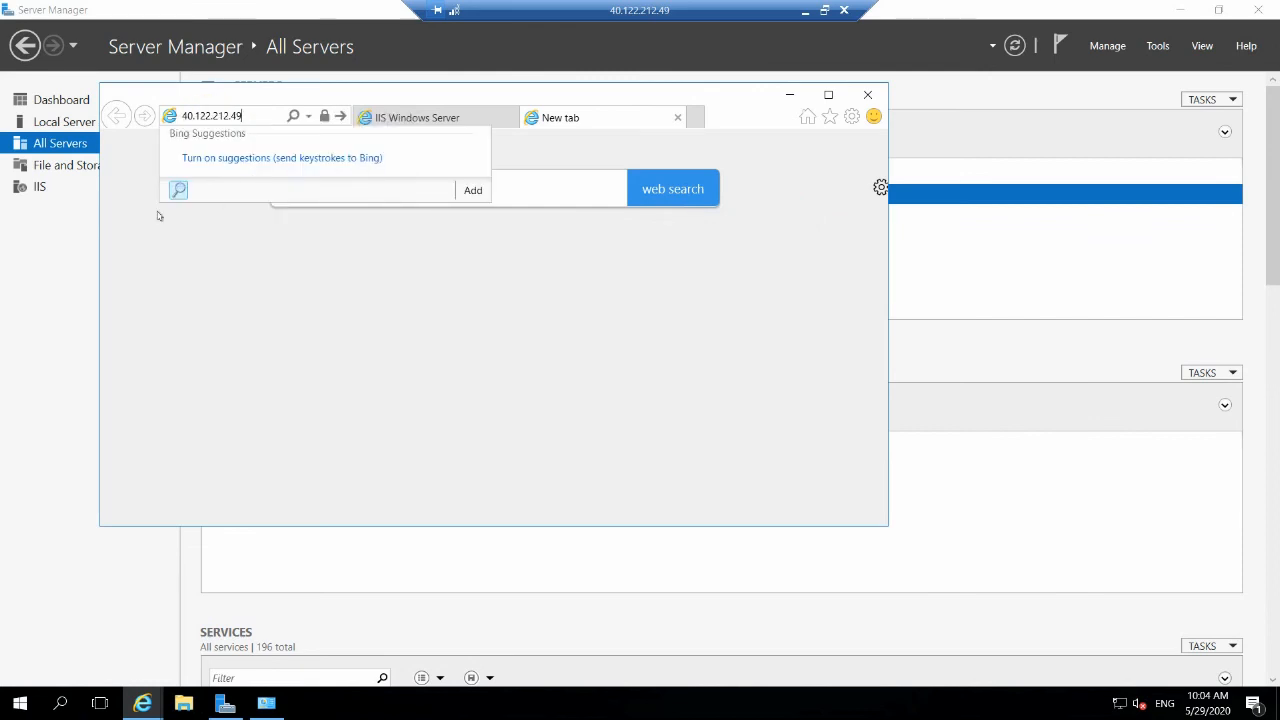
key("Return")
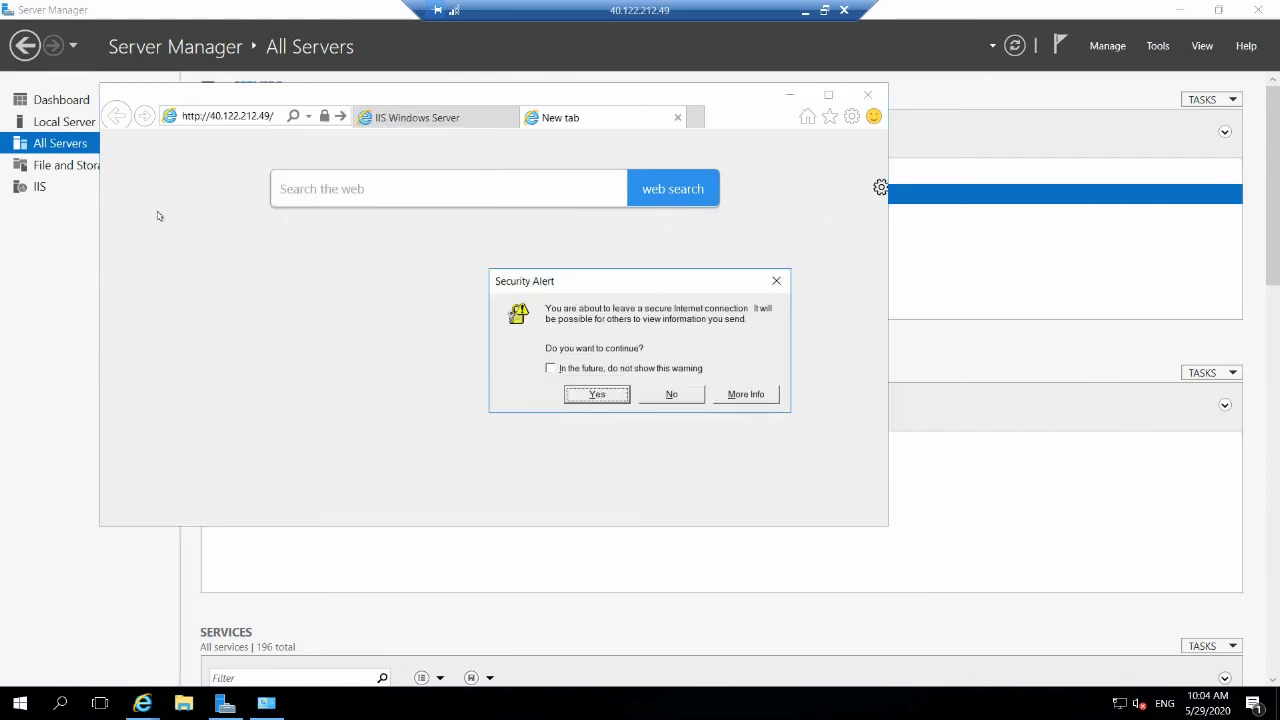
left_click(596, 395)
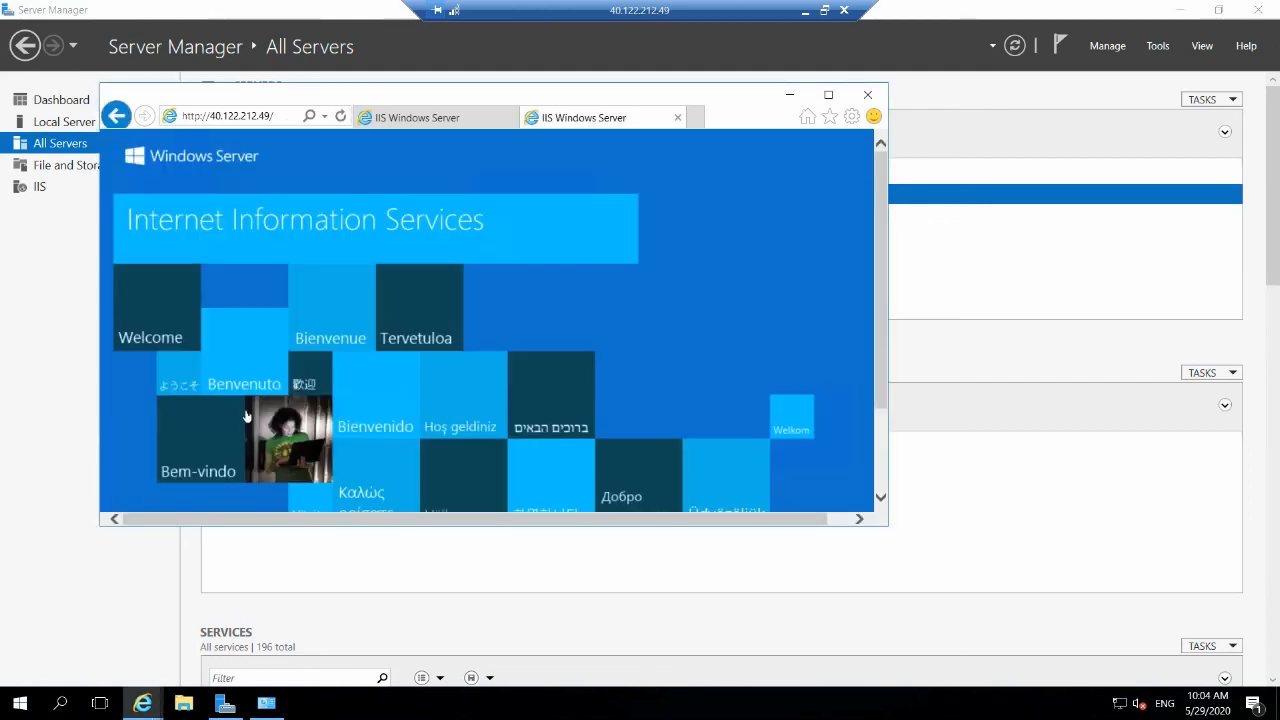